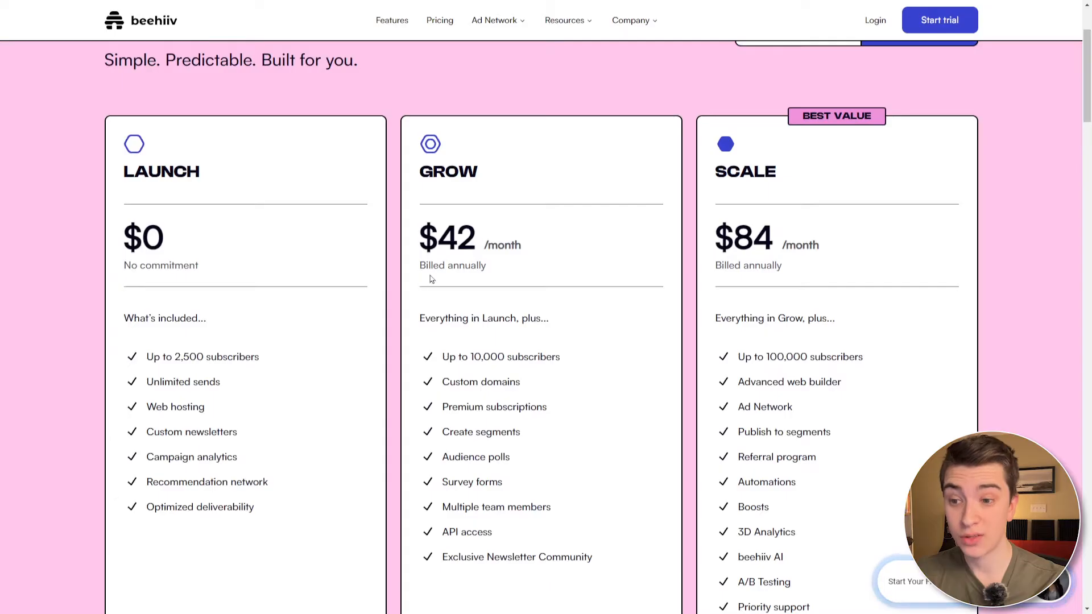
Compare the annual prices and included features of the Launch, Grow and Scale plans.
scroll(509, 274, down, 2)
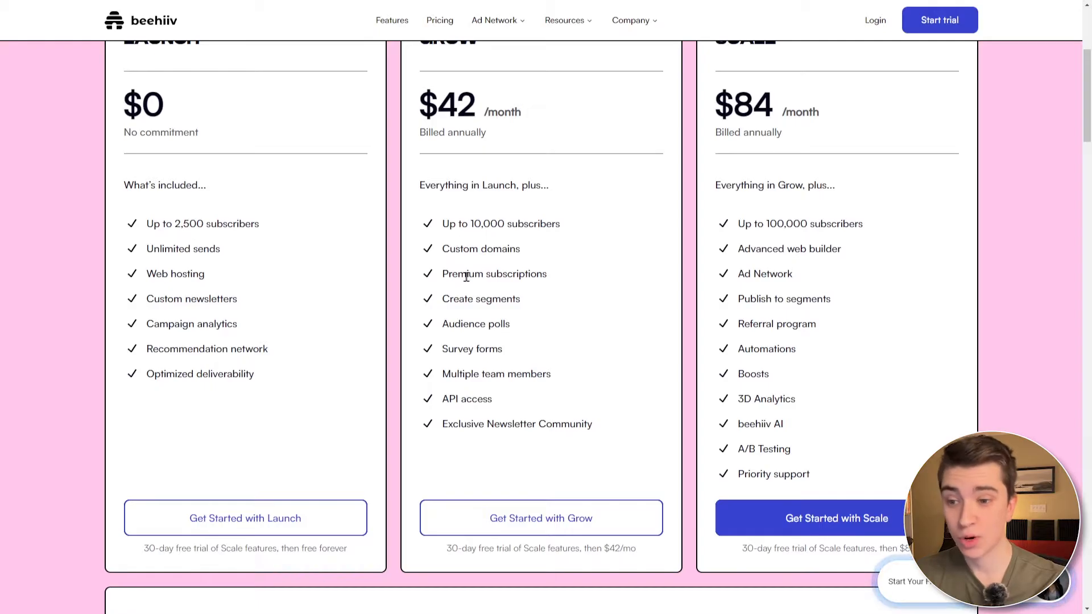
scroll(461, 325, up, 2)
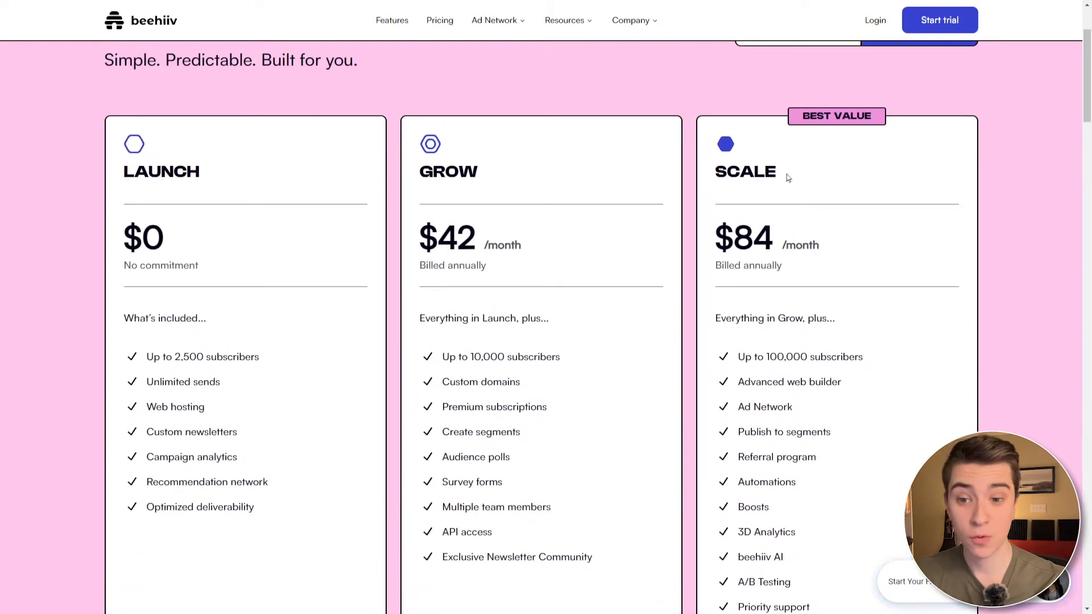
scroll(787, 177, down, 2)
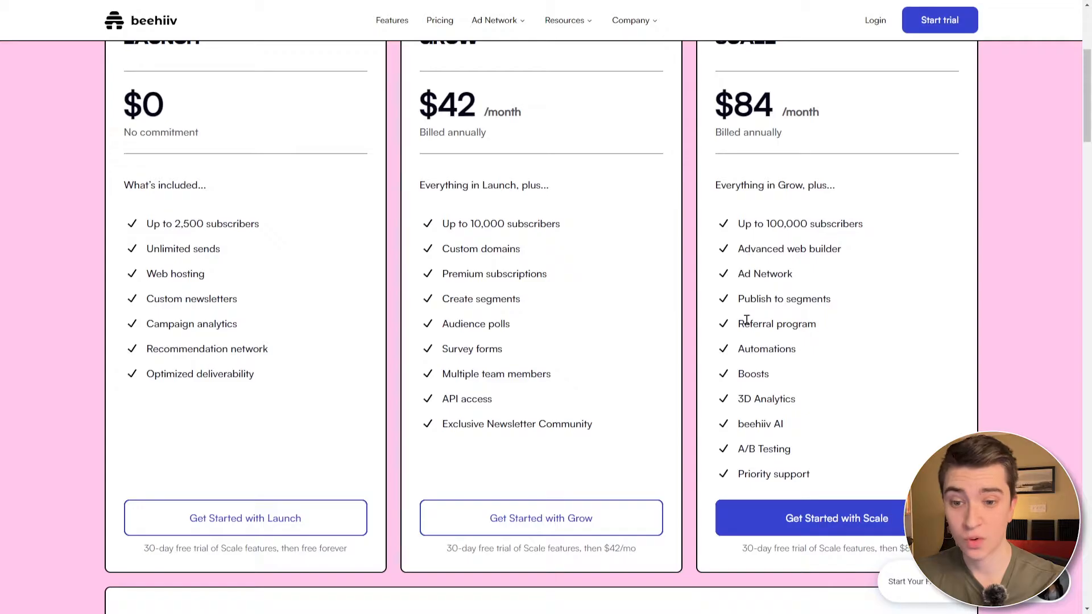
scroll(833, 332, up, 4)
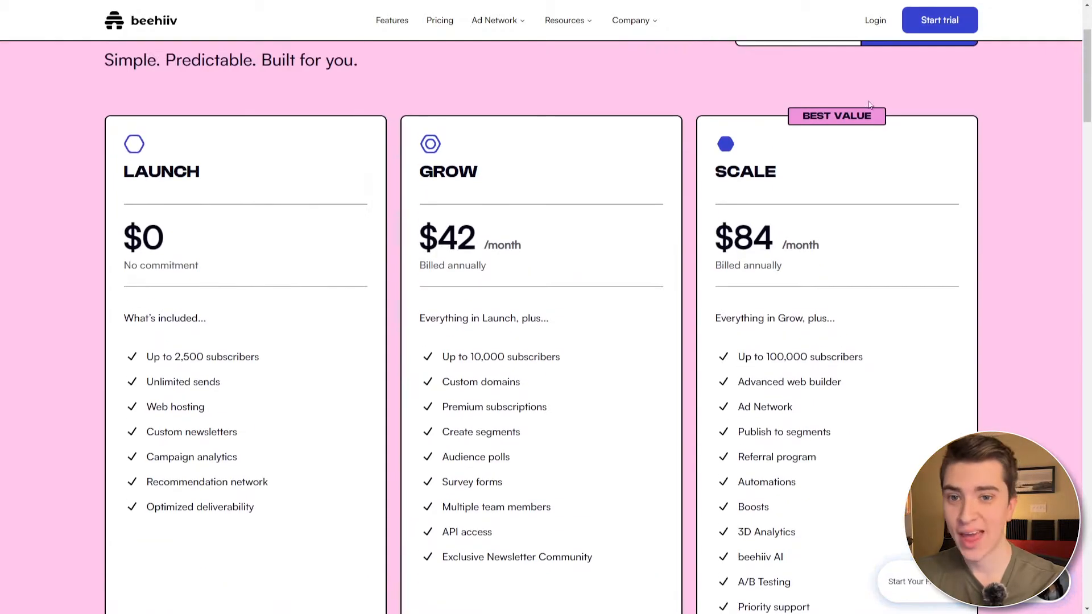
Switch the plan pricing to monthly billing and review the Launch, Grow and Scale plans.
click(801, 168)
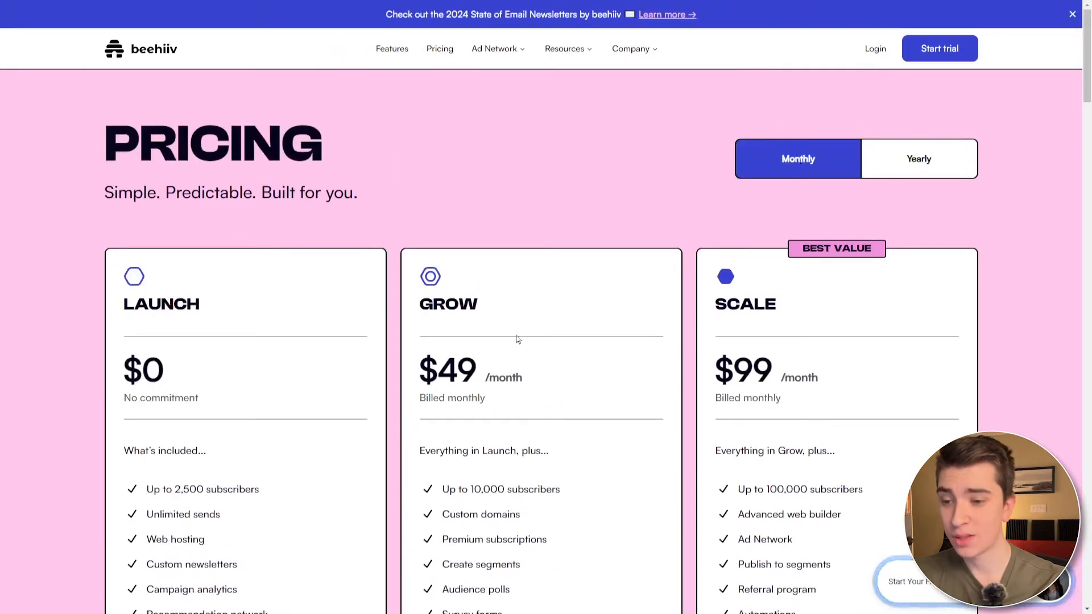
scroll(659, 340, down, 3)
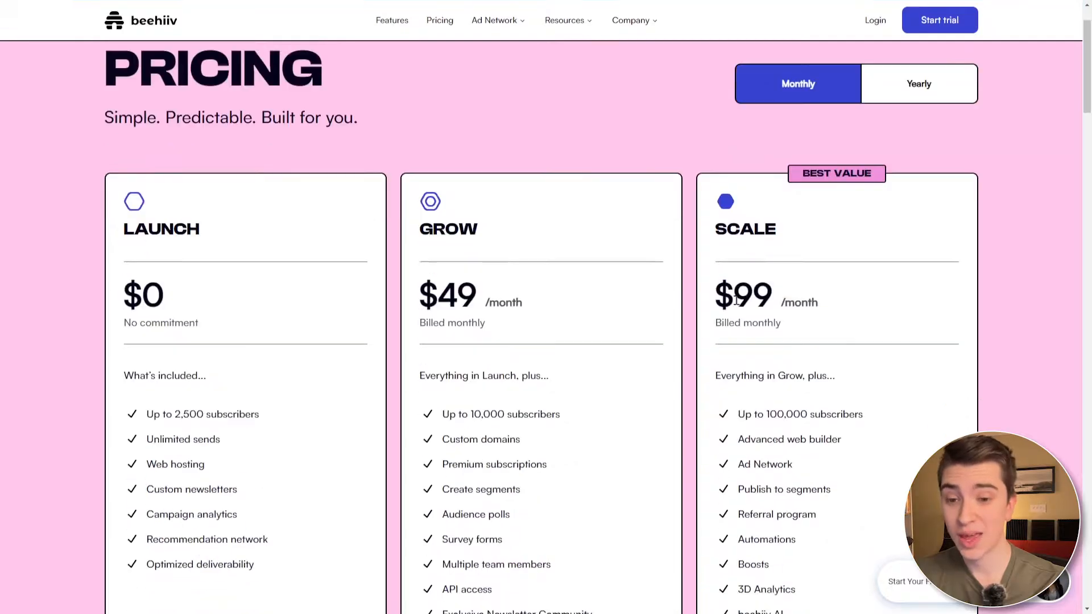
scroll(729, 240, down, 3)
scroll(729, 239, up, 3)
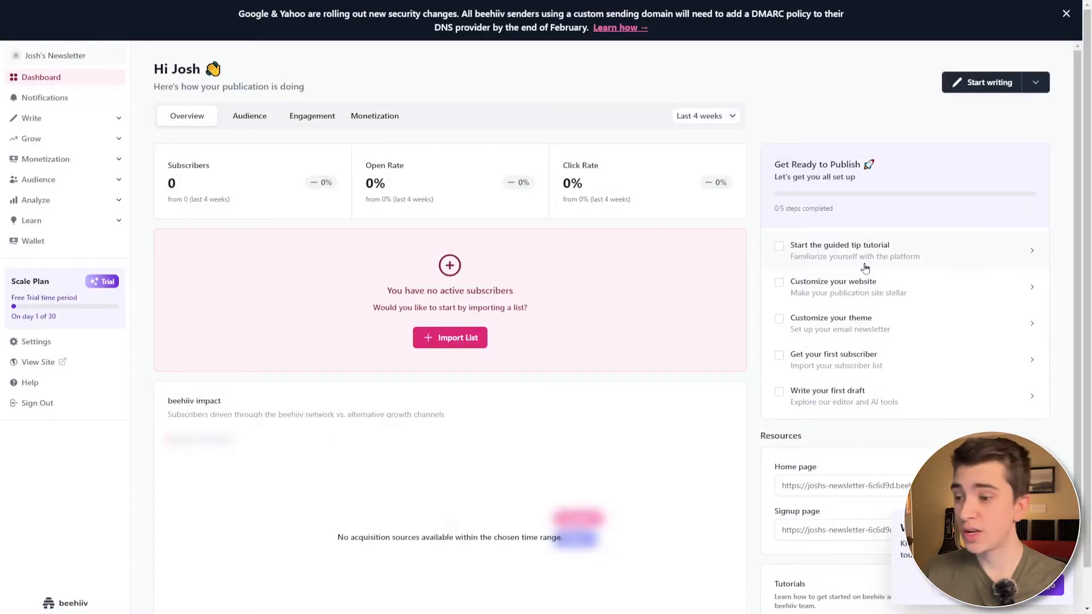
Start a new subscriber import from the audience's subscriber list and view the available import methods.
click(90, 180)
click(74, 200)
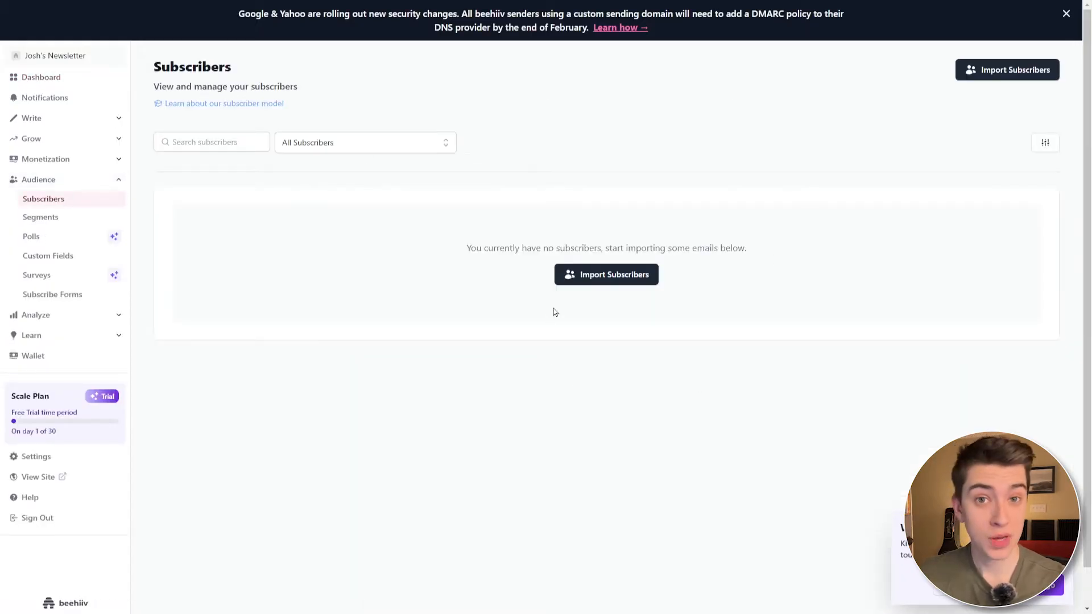
click(622, 279)
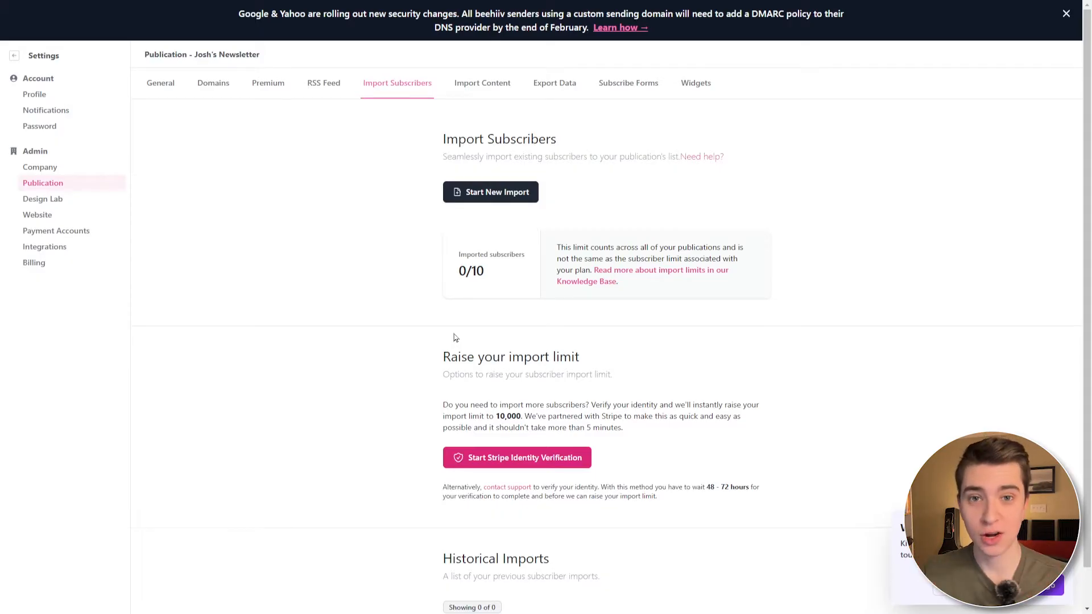
click(480, 193)
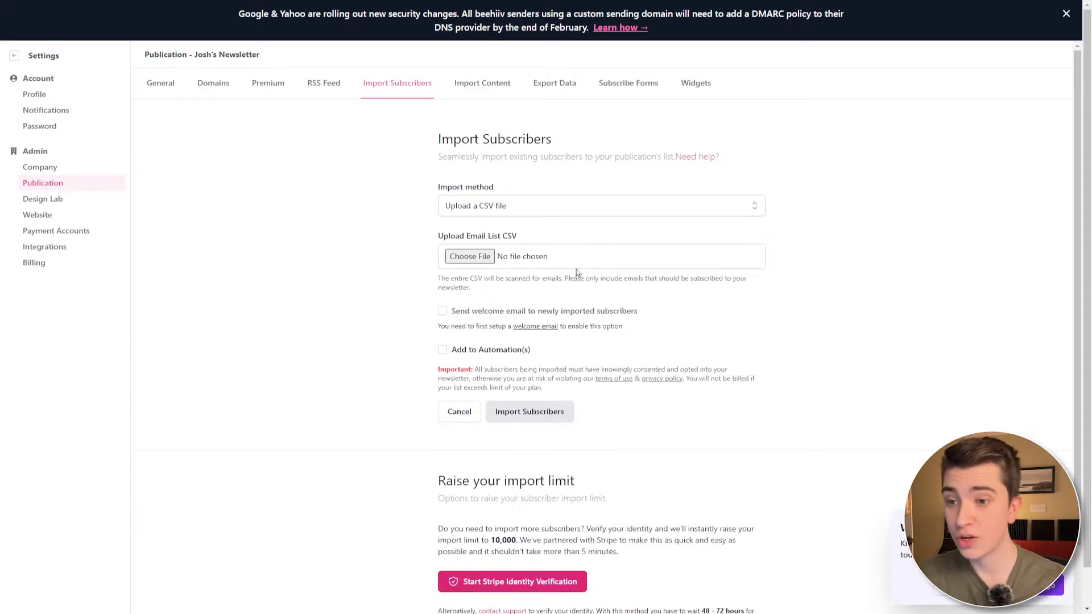
click(531, 210)
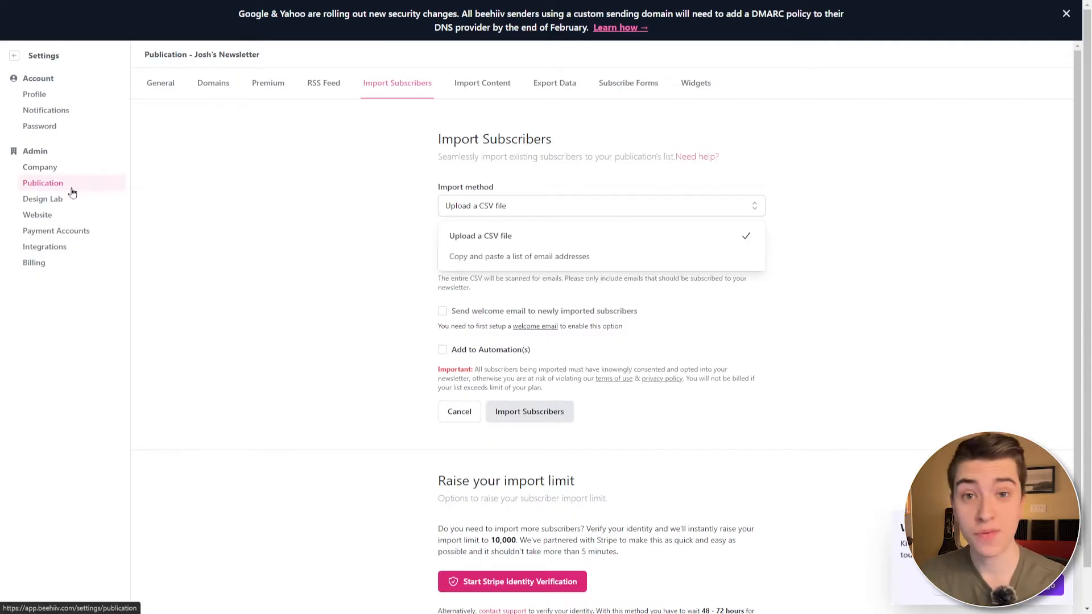
Open the newsletter design settings in Design Lab and review the background, post border and spacing options.
click(68, 199)
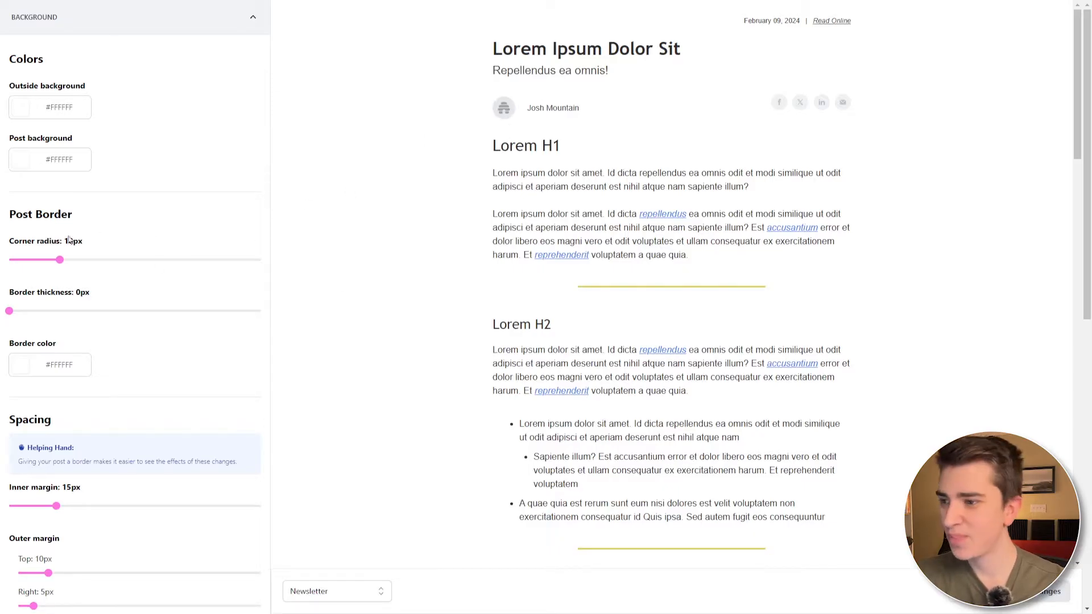
scroll(168, 257, down, 2)
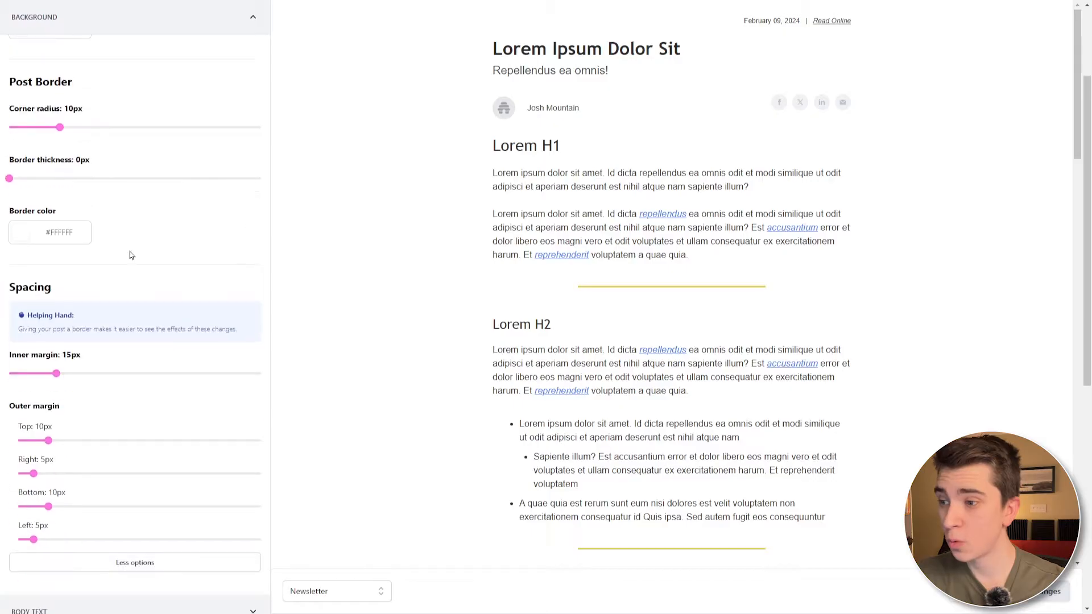
scroll(91, 330, down, 2)
scroll(120, 258, down, 4)
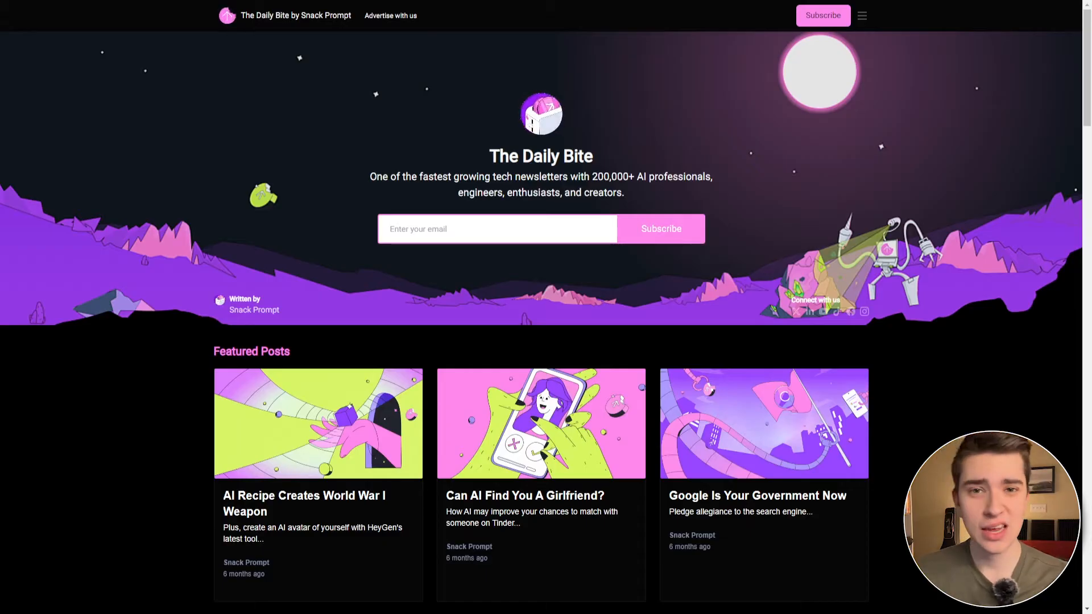
Open the post "Dating App Fights Romance Scams" on The Daily Bite's site and look through its opening sections.
scroll(966, 386, down, 9)
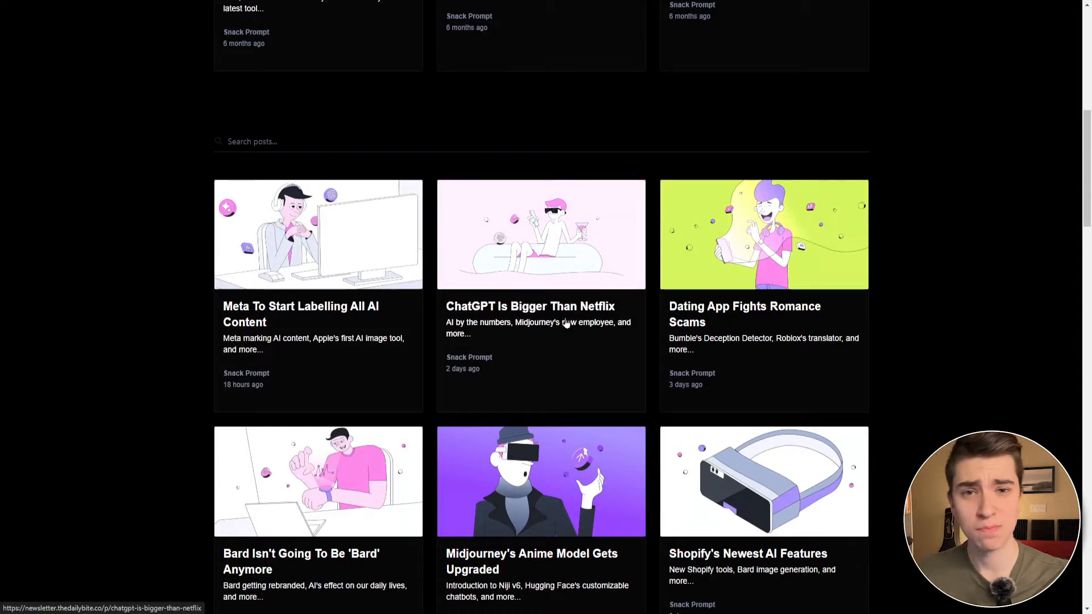
click(731, 348)
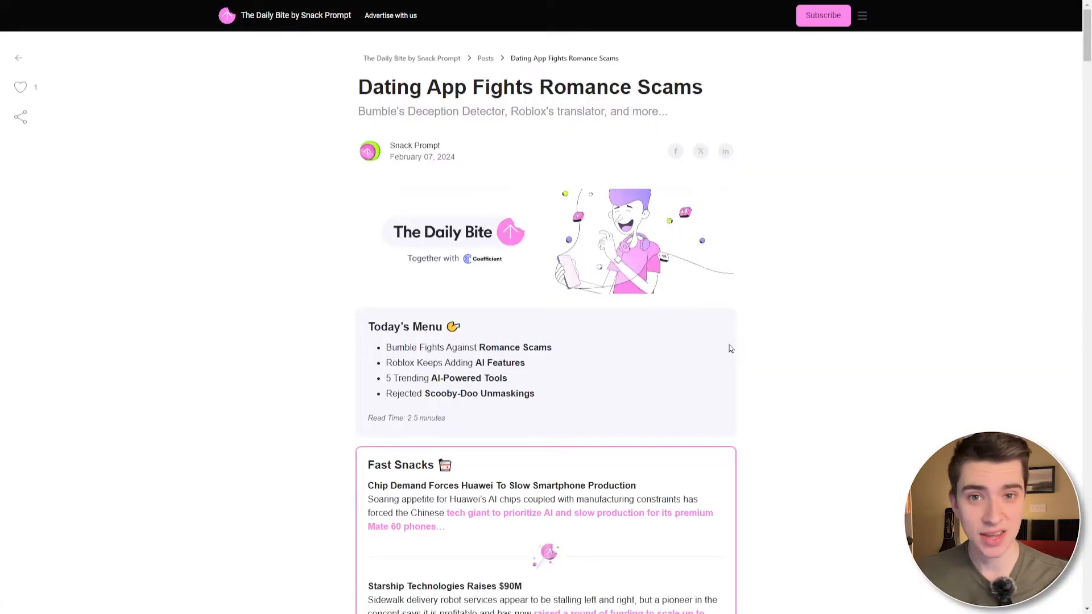
scroll(363, 269, down, 2)
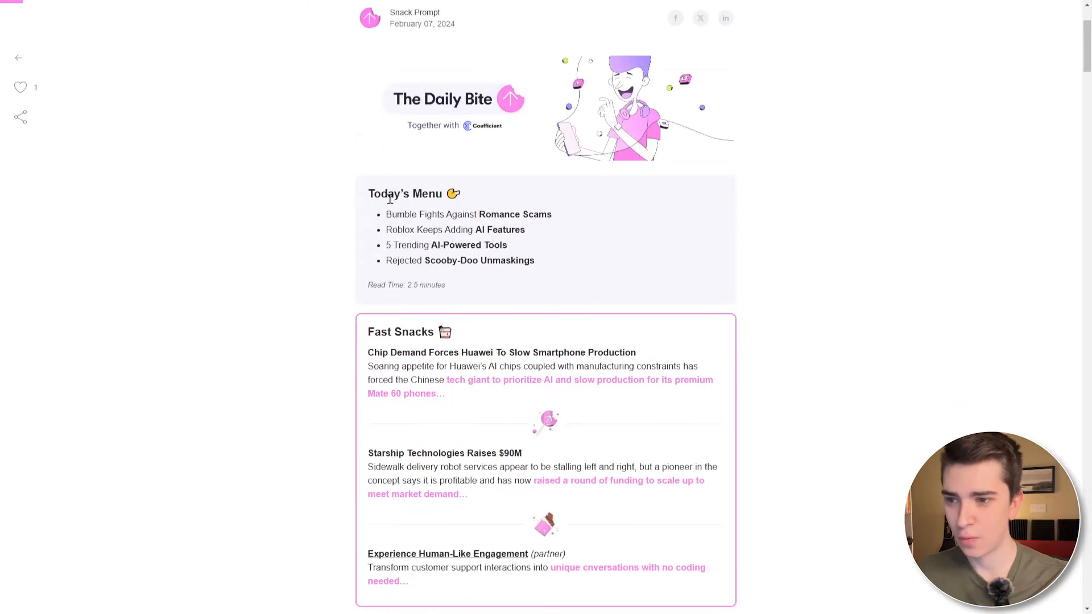
drag(369, 188, 666, 242)
scroll(741, 235, down, 20)
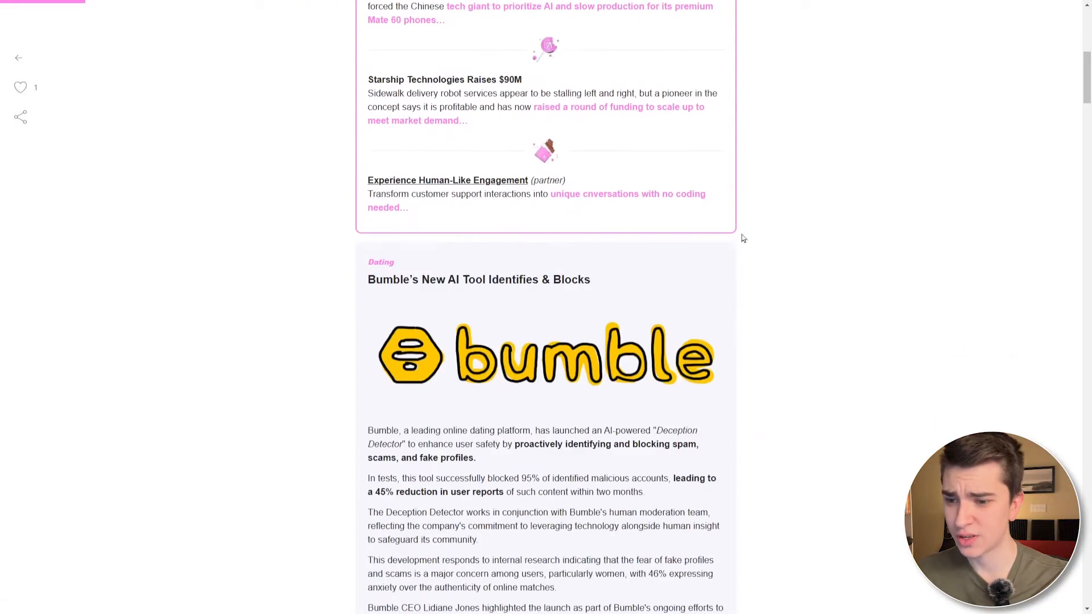
Examine the post's Snack Quiz section, including both quiz images and the poll between them.
scroll(609, 238, down, 5)
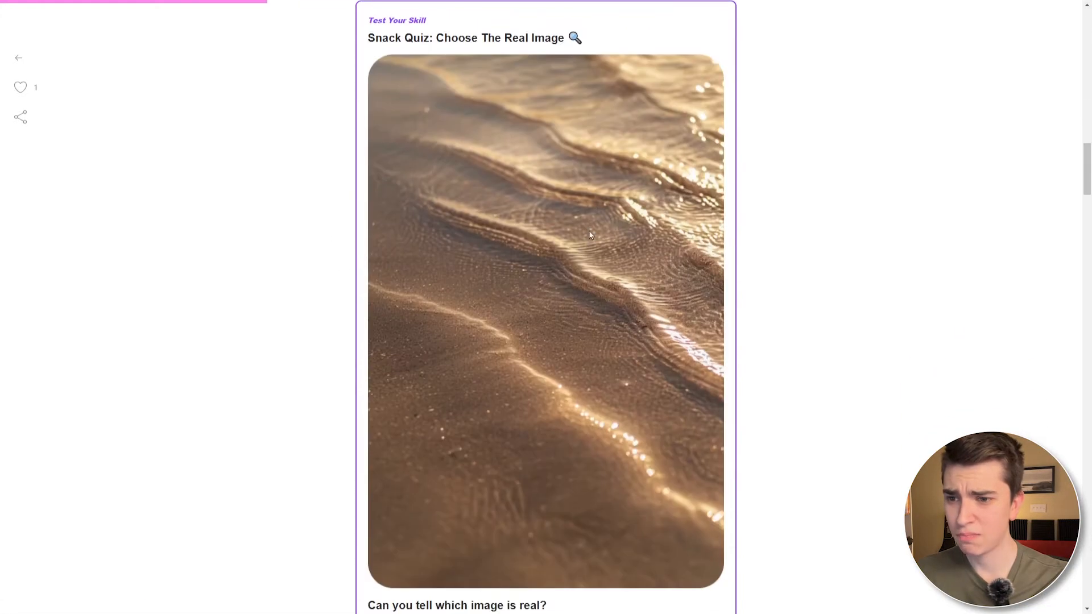
scroll(588, 235, down, 5)
scroll(588, 234, up, 7)
scroll(621, 67, down, 2)
scroll(598, 162, down, 5)
scroll(545, 152, up, 2)
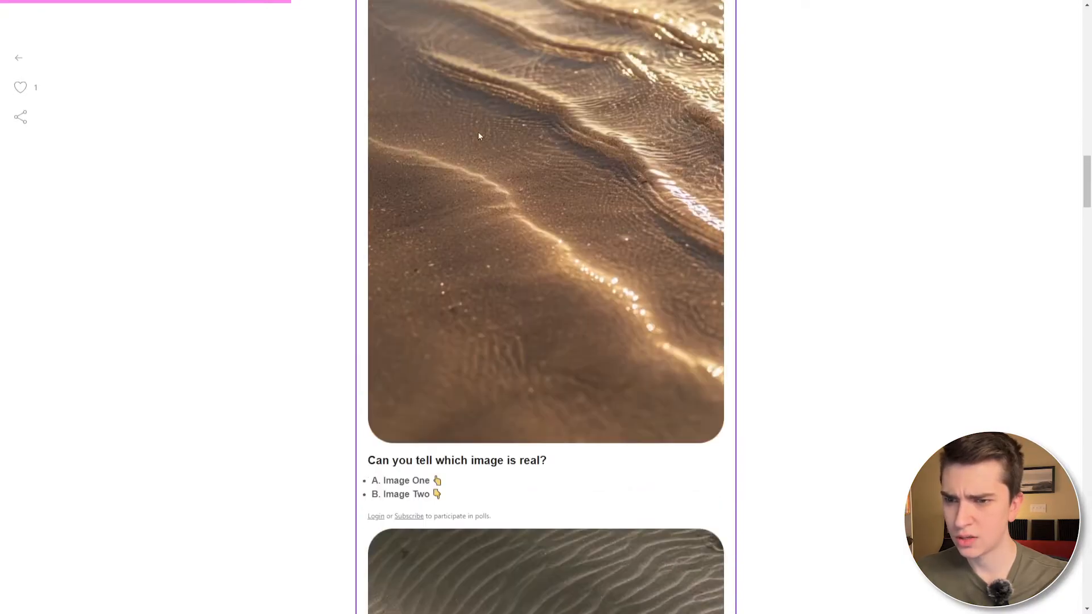
scroll(568, 312, down, 7)
scroll(511, 256, up, 9)
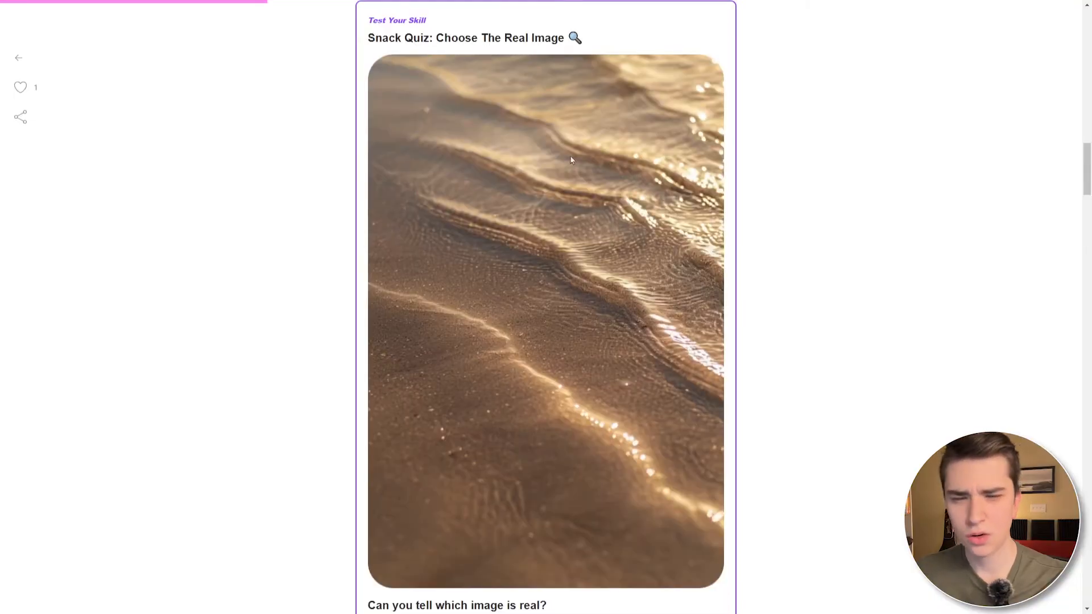
scroll(543, 260, down, 10)
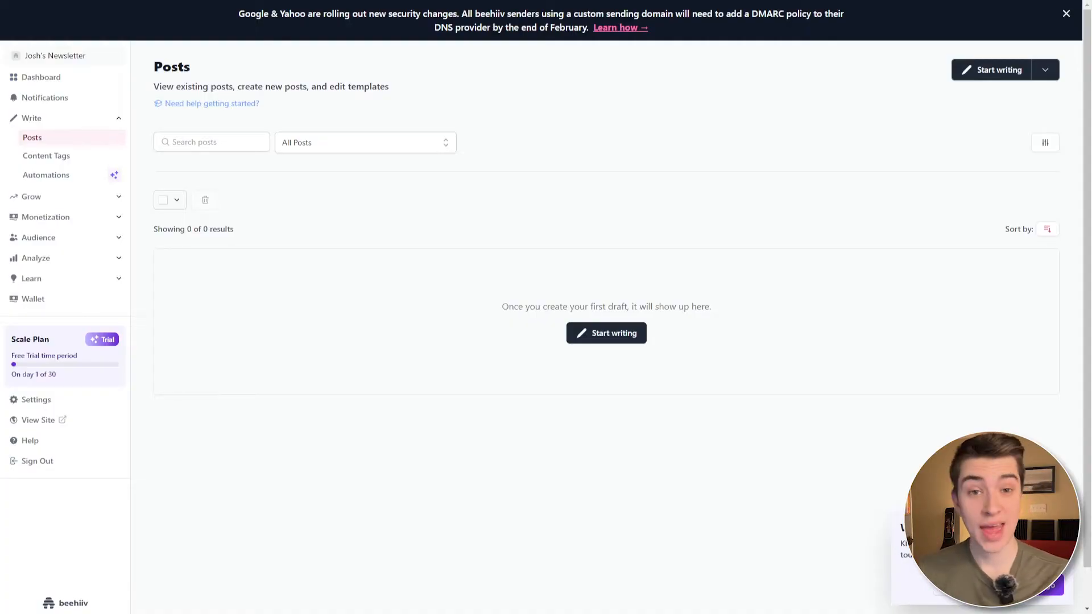
Start writing a new post and review its Email, Website, SEO and Delivery settings.
click(978, 71)
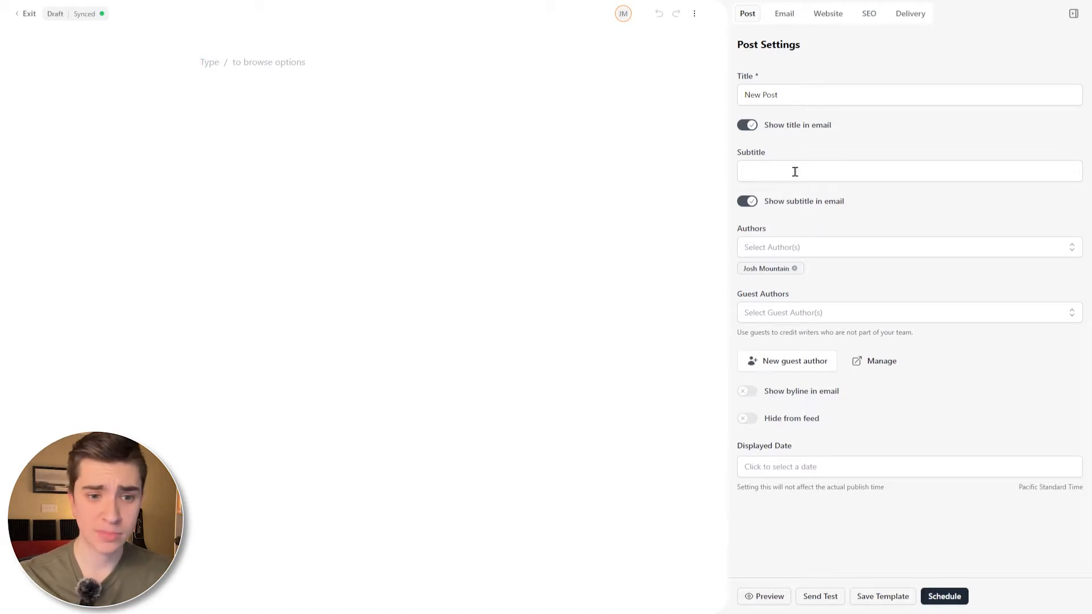
click(784, 14)
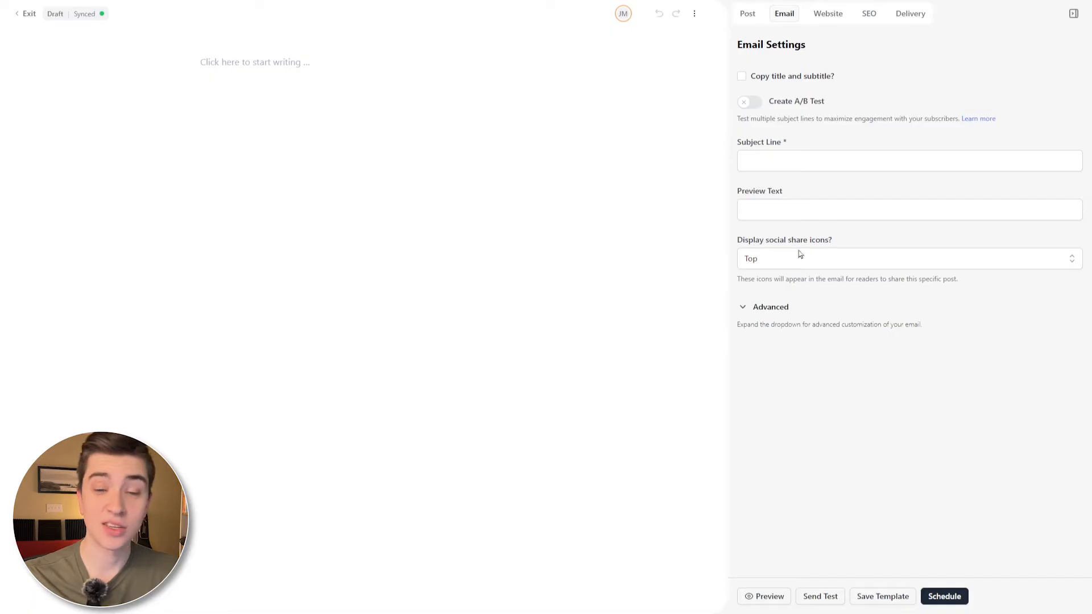
click(828, 14)
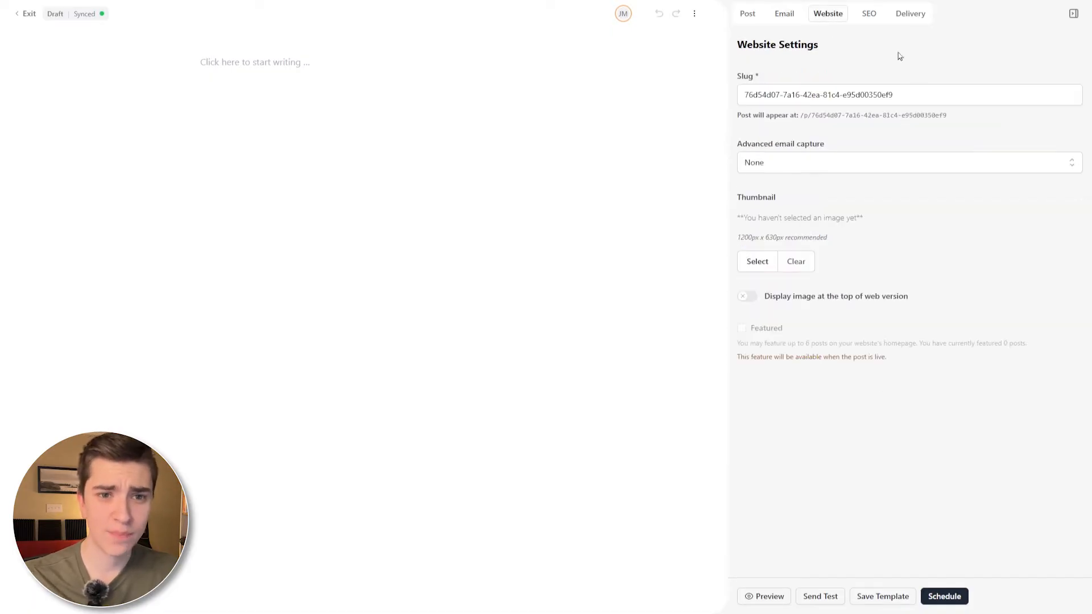
click(870, 14)
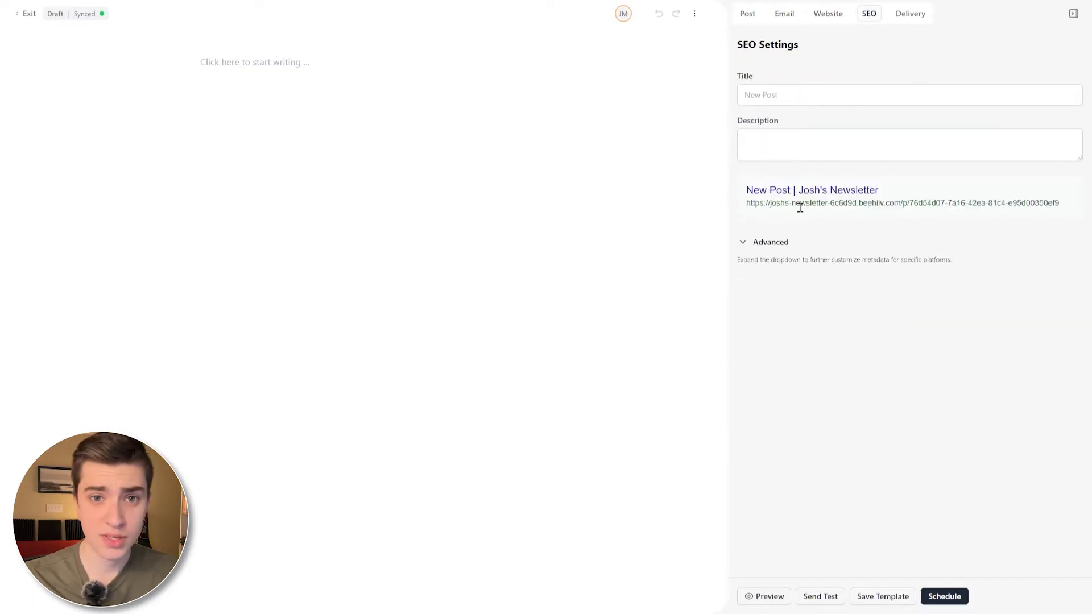
click(910, 14)
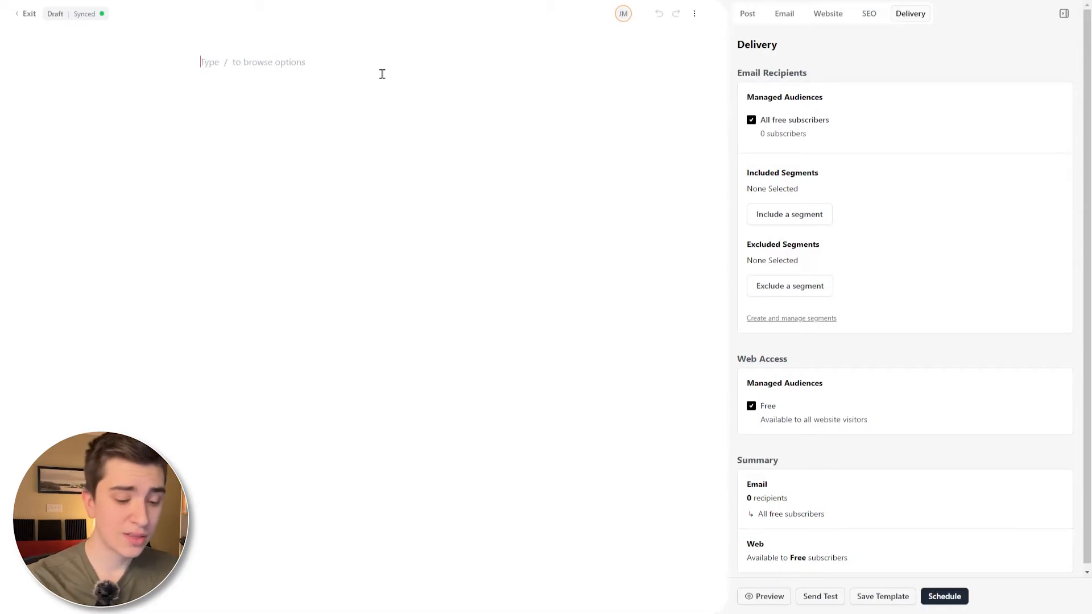
Add a Heading 1 with the newsletter's name at the start of the post and begin a new line.
text(/)
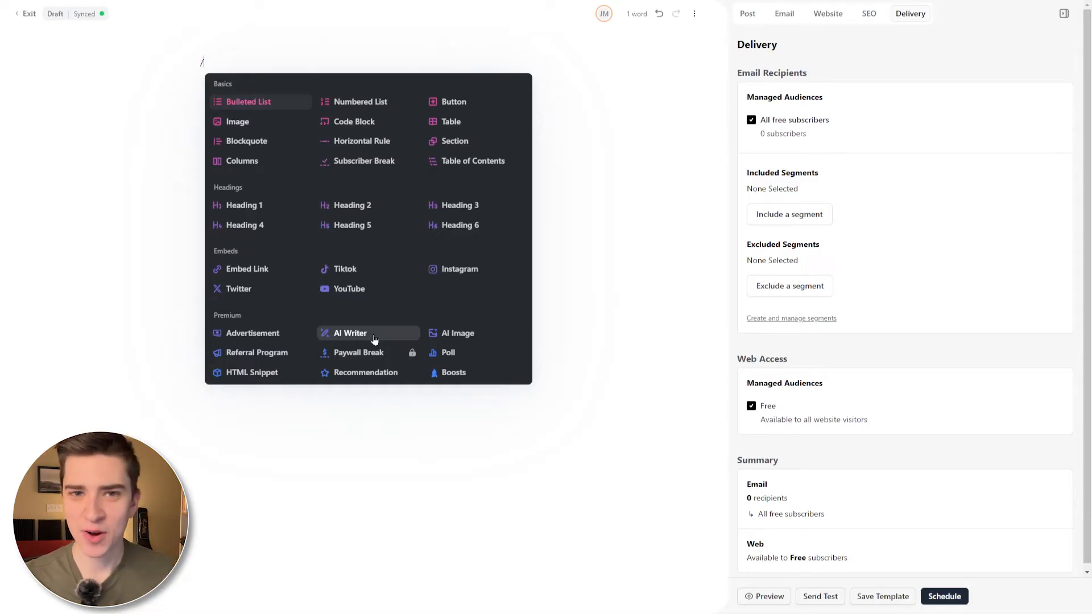
click(228, 208)
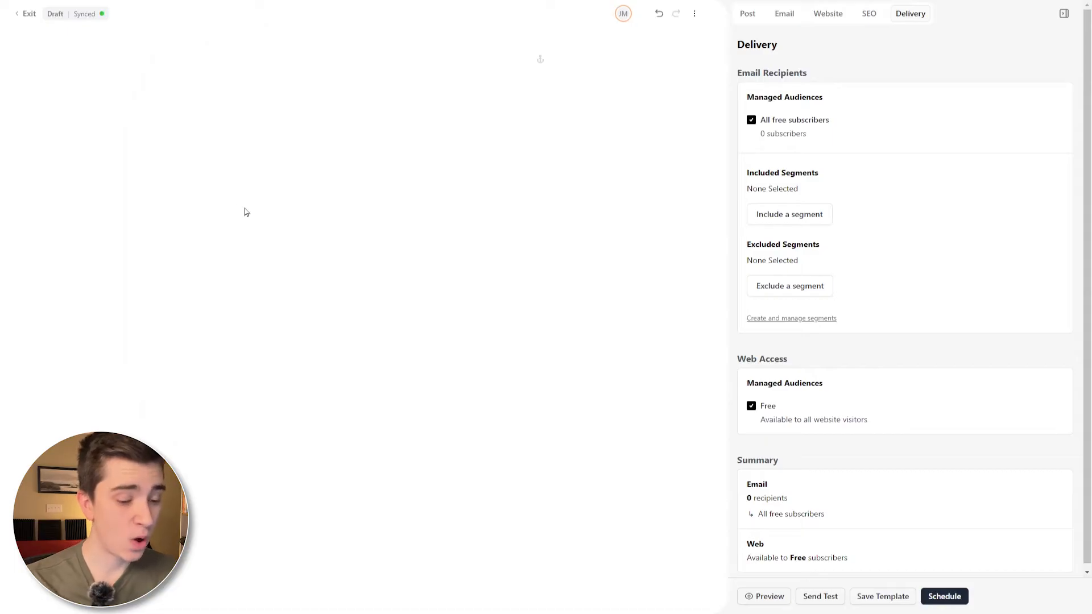
text(Josh's Newsletter)
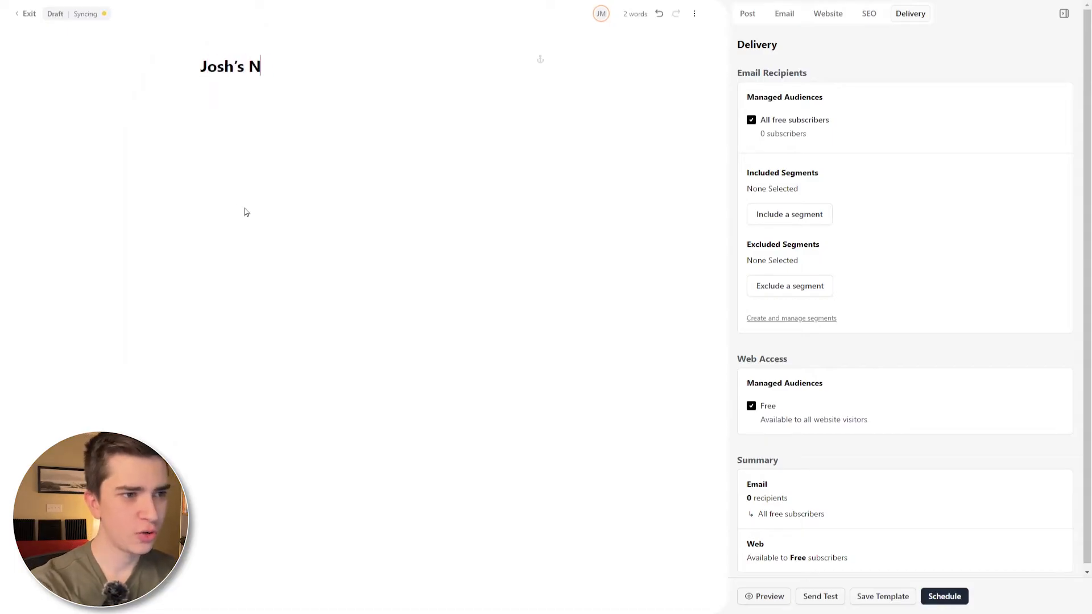
key(Return)
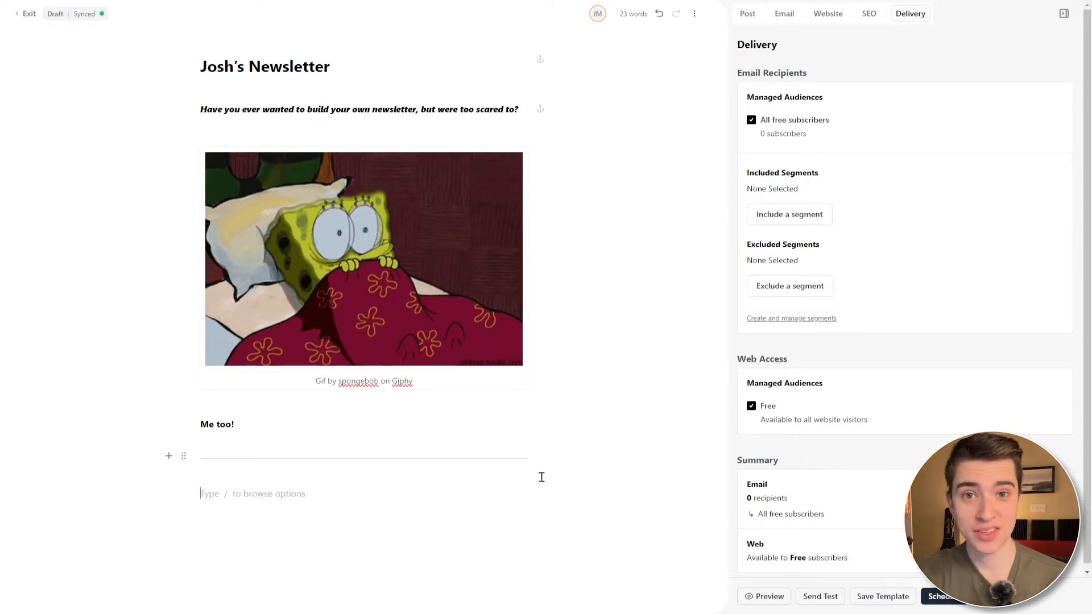
Insert the Giphy GIF of Homer Simpson in the hedge, from the Memes category, below the horizontal rule.
text(/)
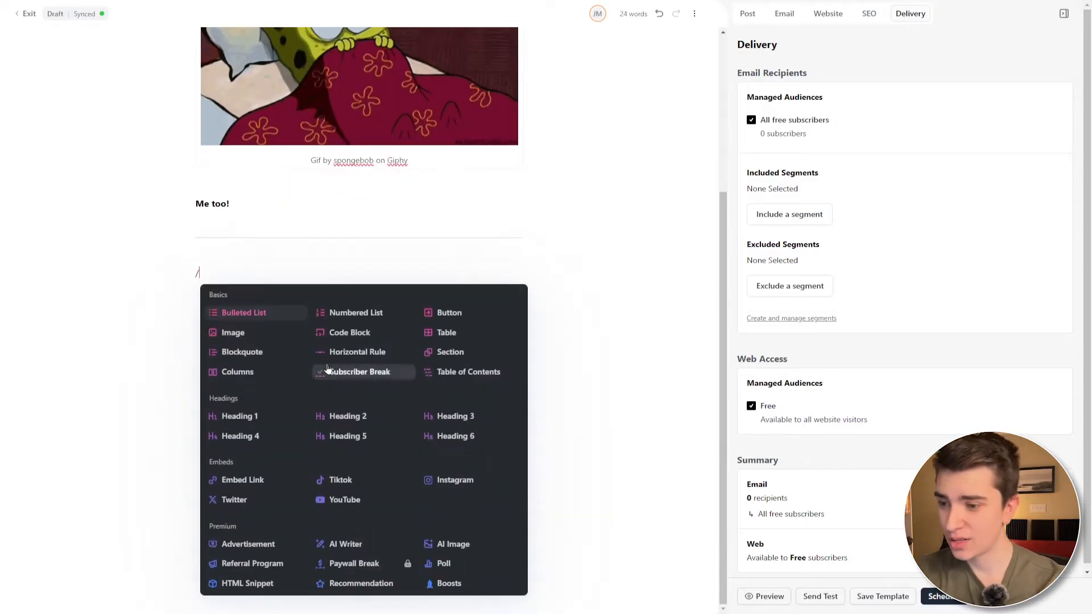
click(250, 337)
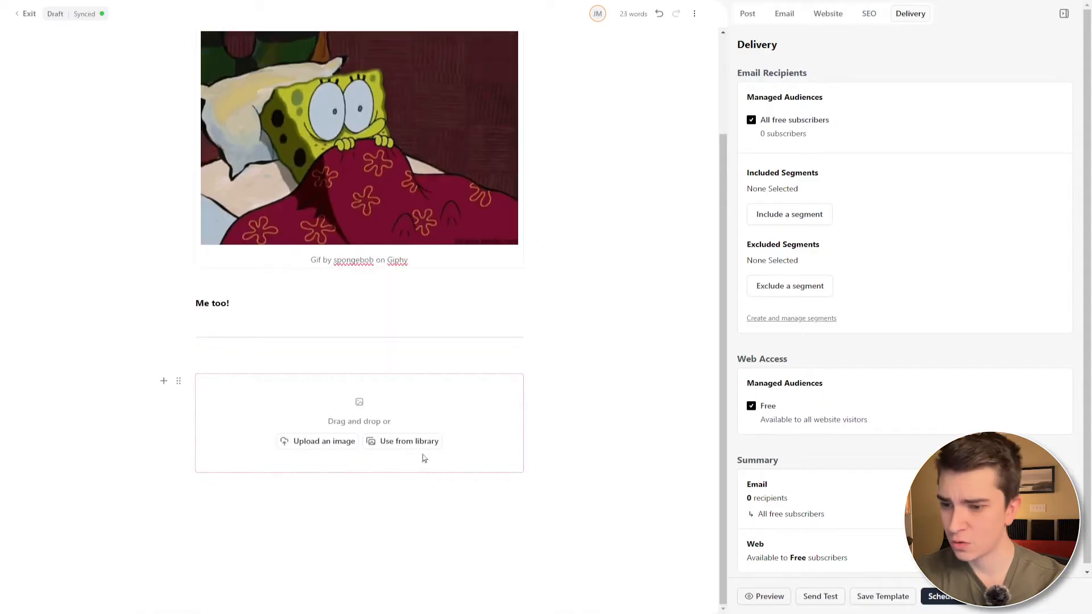
click(391, 440)
click(254, 145)
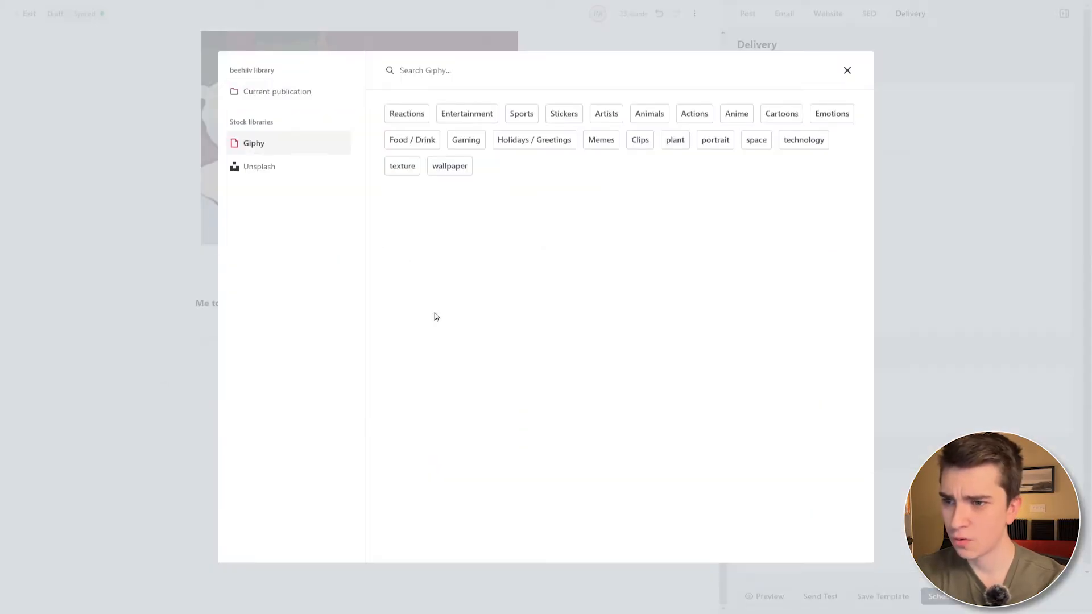
click(591, 139)
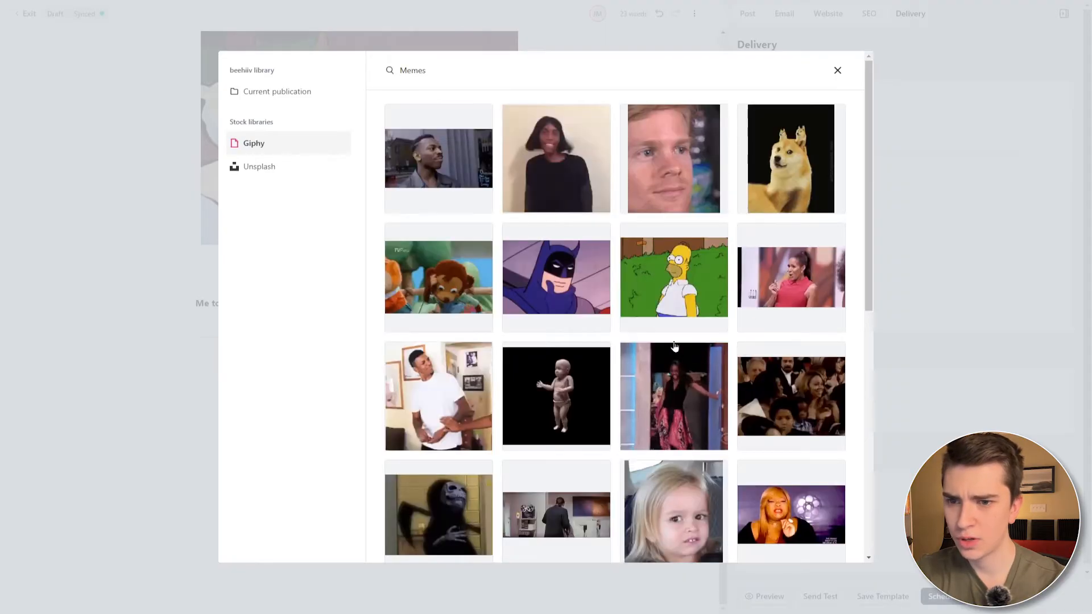
click(674, 277)
Add the Heading 2 "Reasons to create a newsletter:" below the Homer GIF and begin a new line.
text(/)
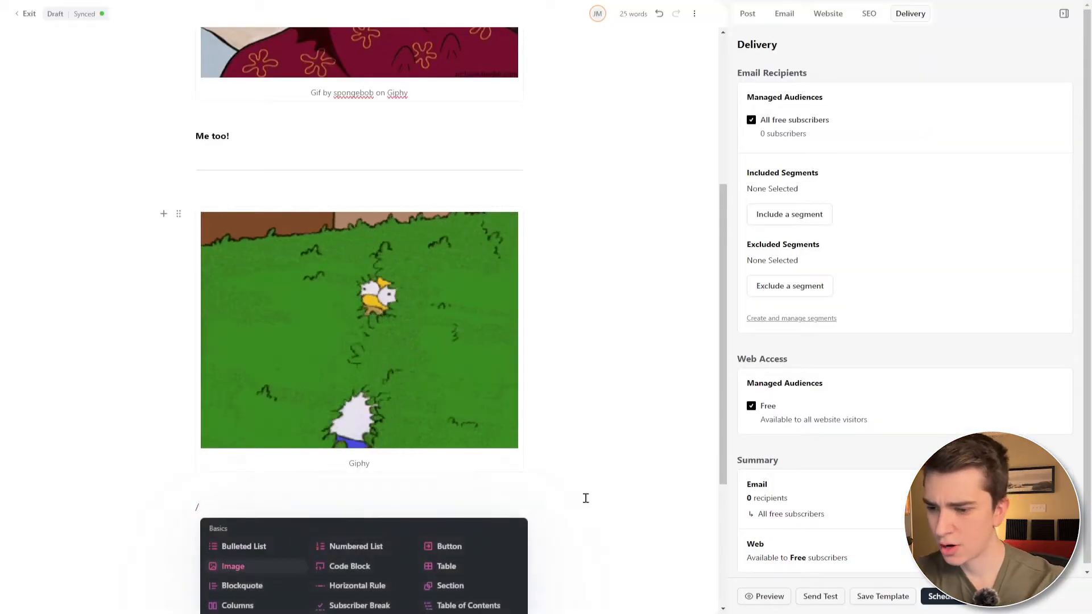
scroll(577, 474, down, 4)
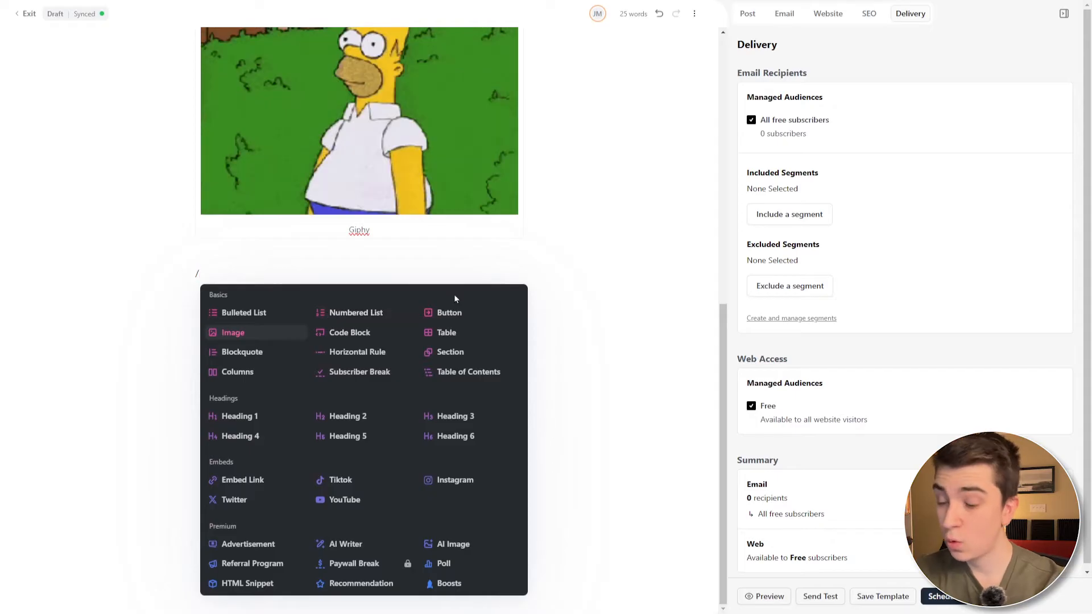
key(BackSpace)
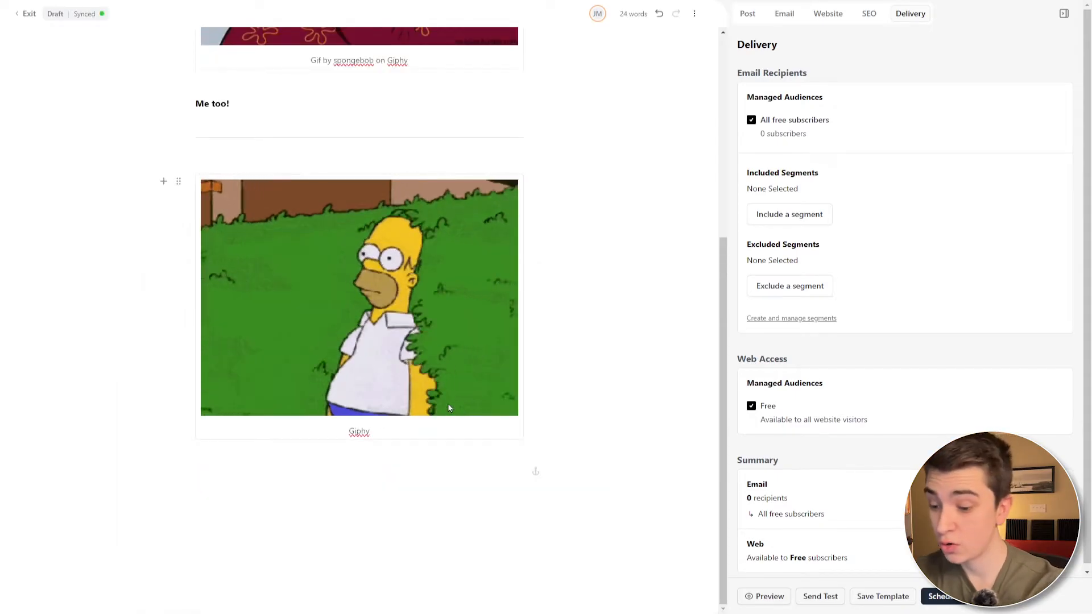
text(## Reasons to )
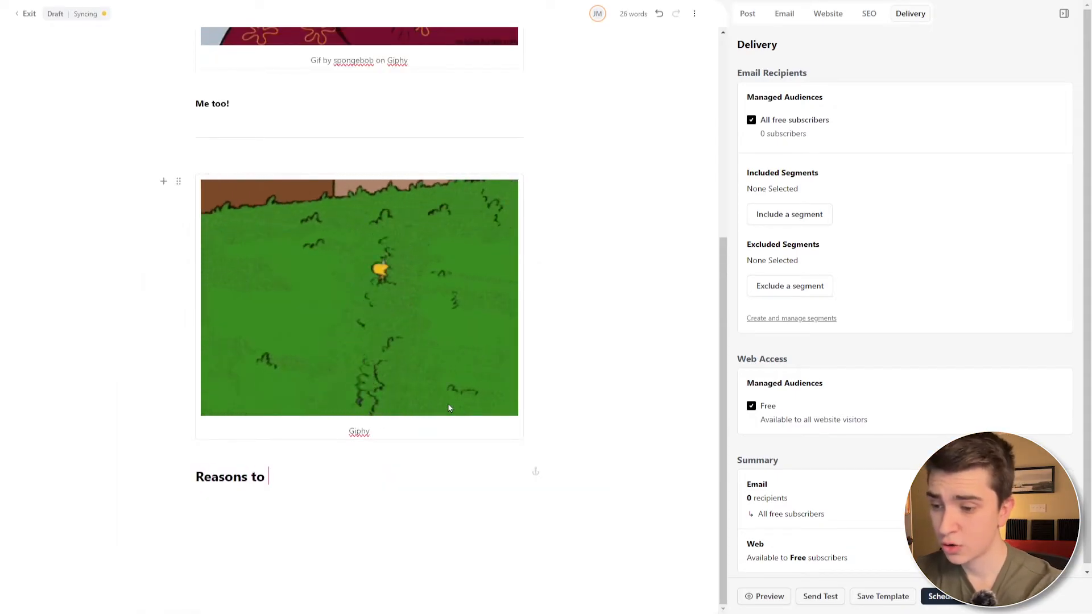
text(create a newsletter:)
key(Return)
Start a numbered list under the heading with the item "Reach a bigger audience".
text(/)
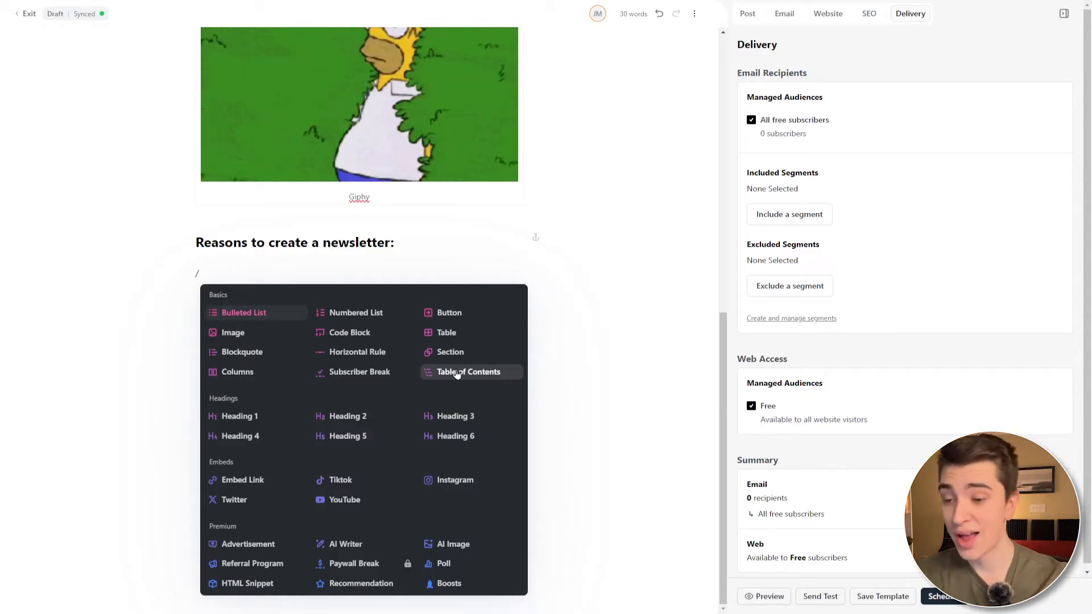
click(349, 313)
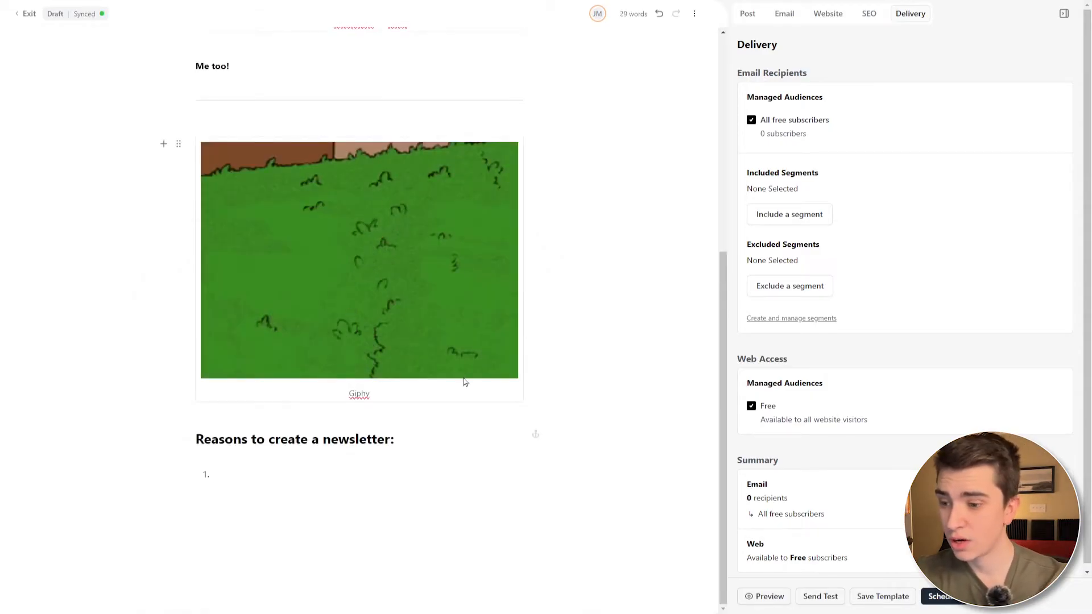
text(Reach a bi)
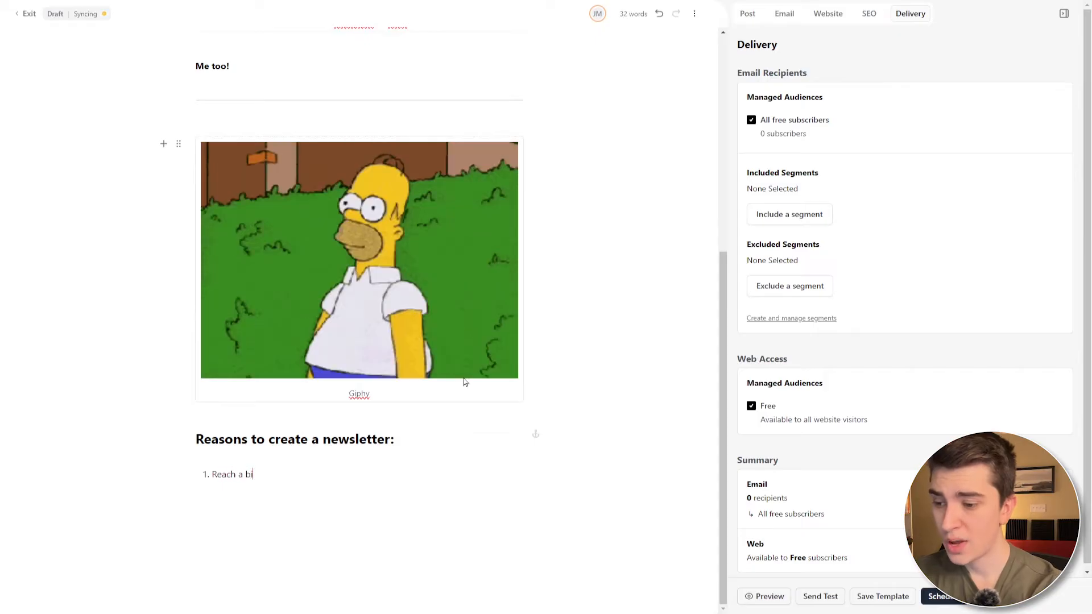
text(gger audience)
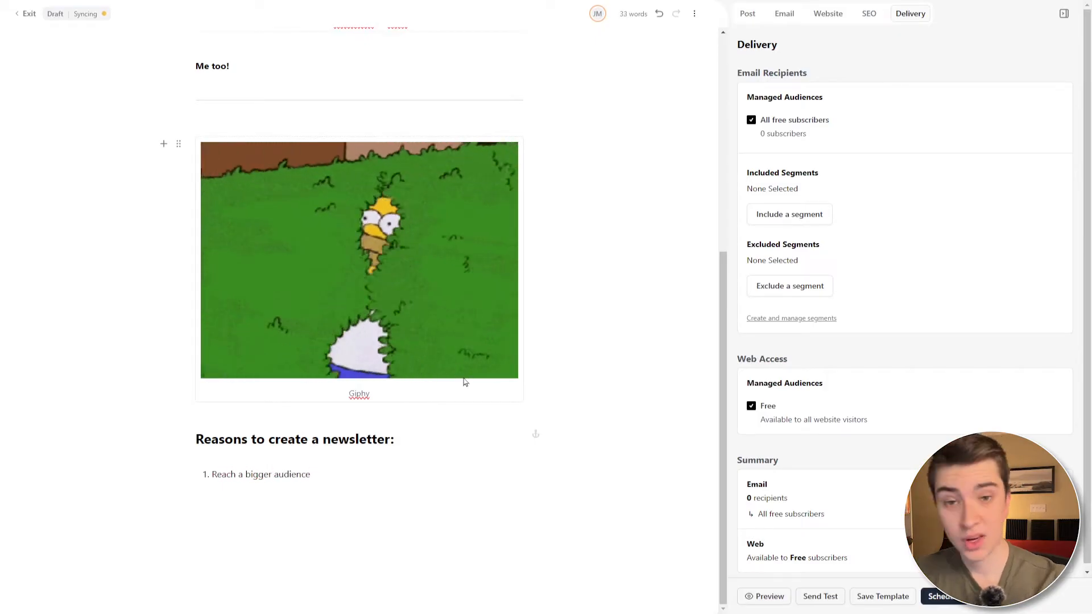
Make "Reach a bigger audience" bold and underlined, turn it into a Heading 2 and number it "1." in the text.
triple_click(288, 470)
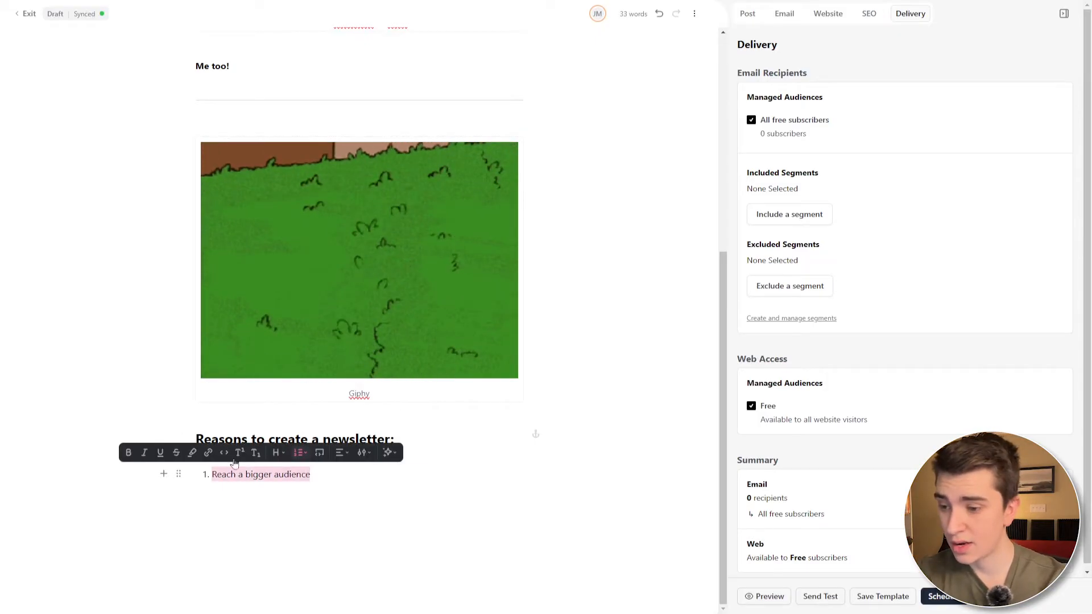
click(163, 454)
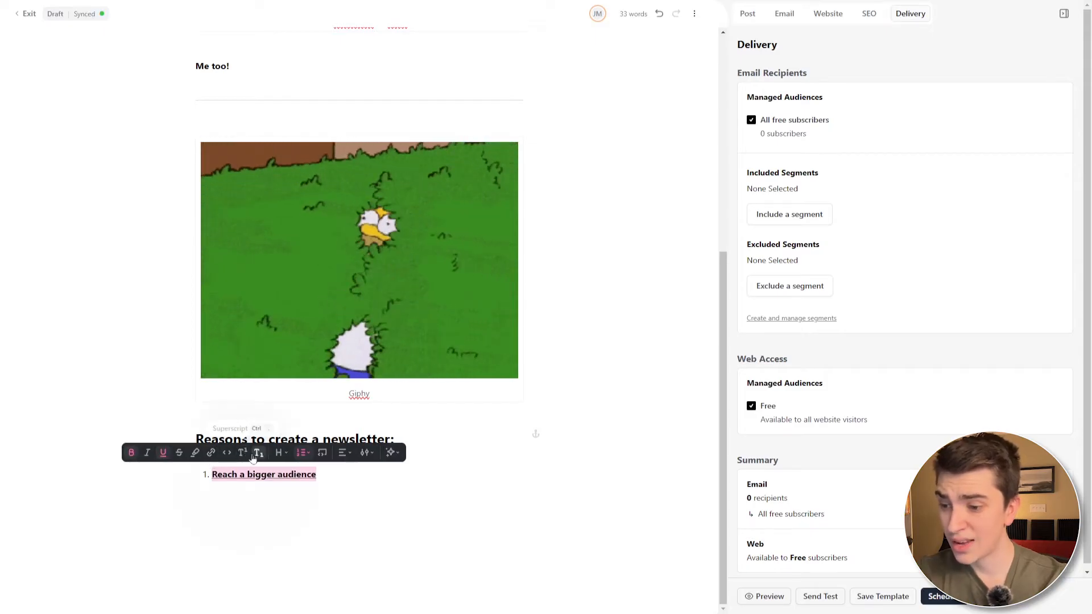
click(281, 453)
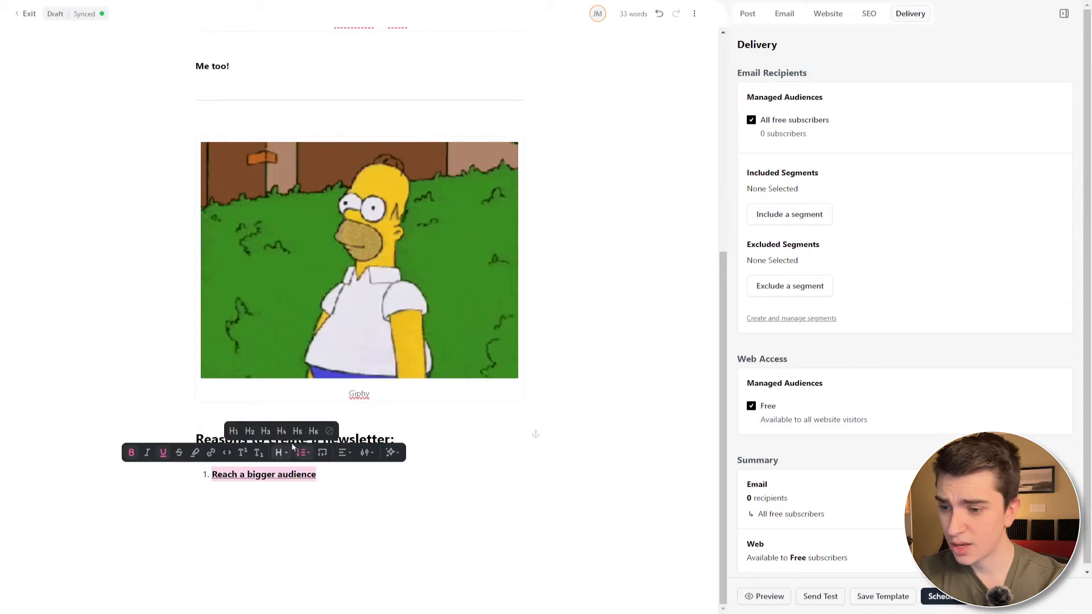
click(250, 434)
click(312, 497)
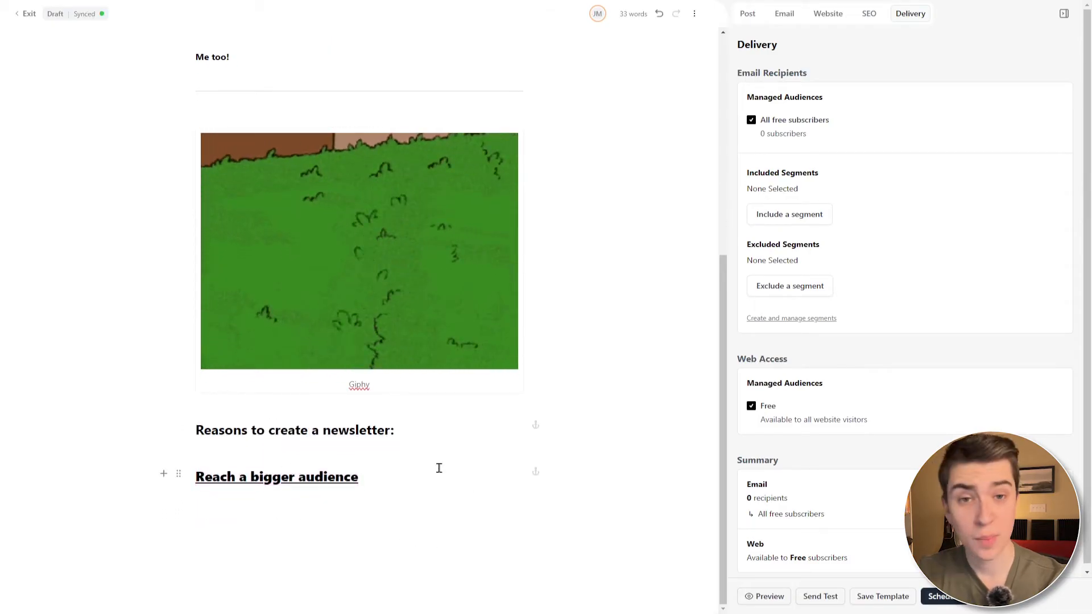
text(1.)
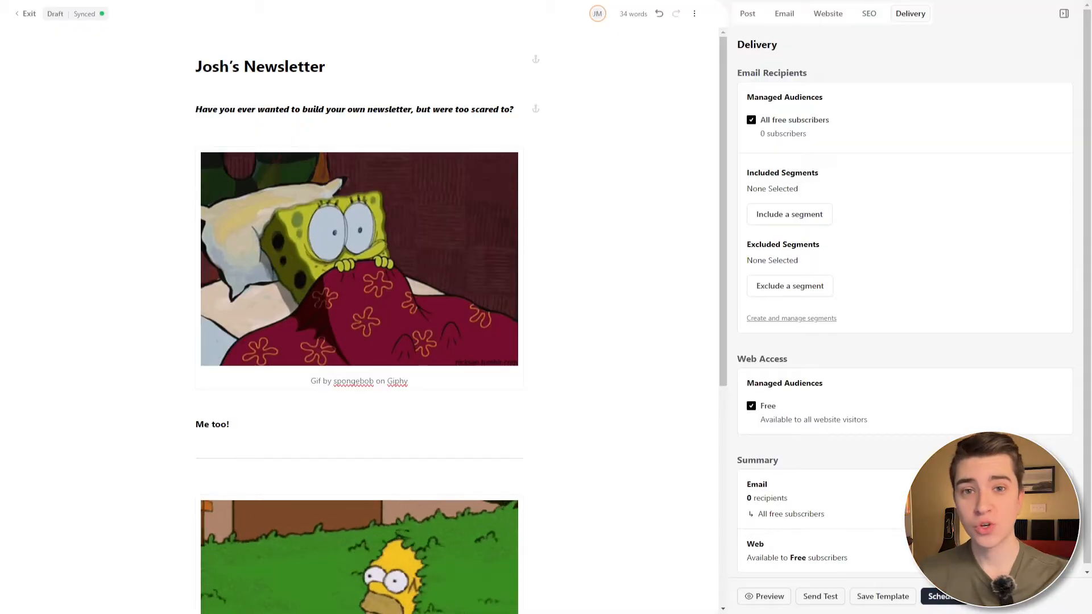
Preview the post as a desktop email and look through it down to the footer.
click(765, 602)
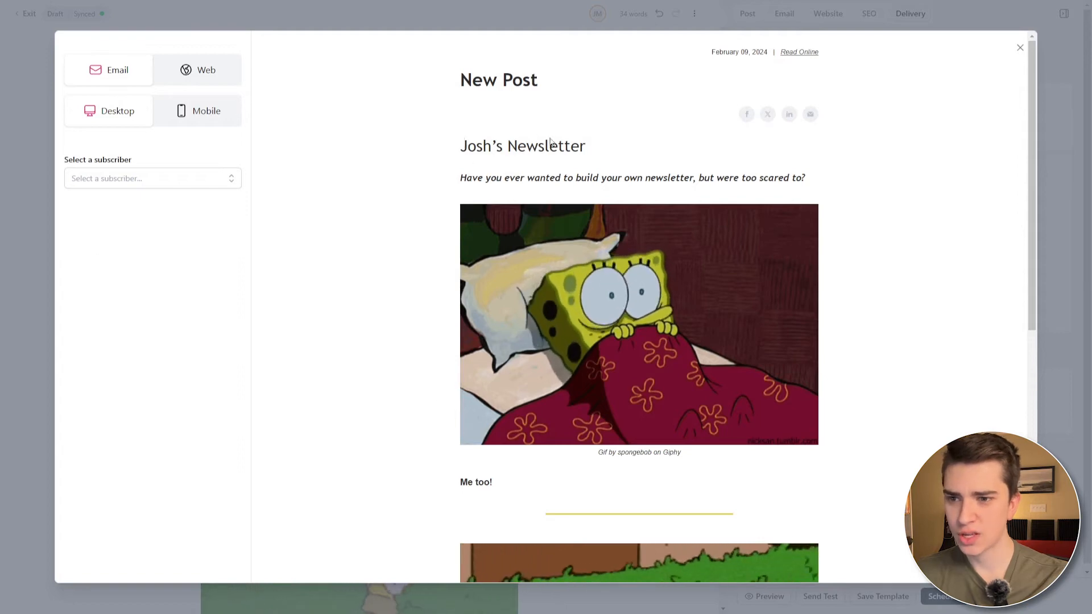
scroll(700, 151, down, 8)
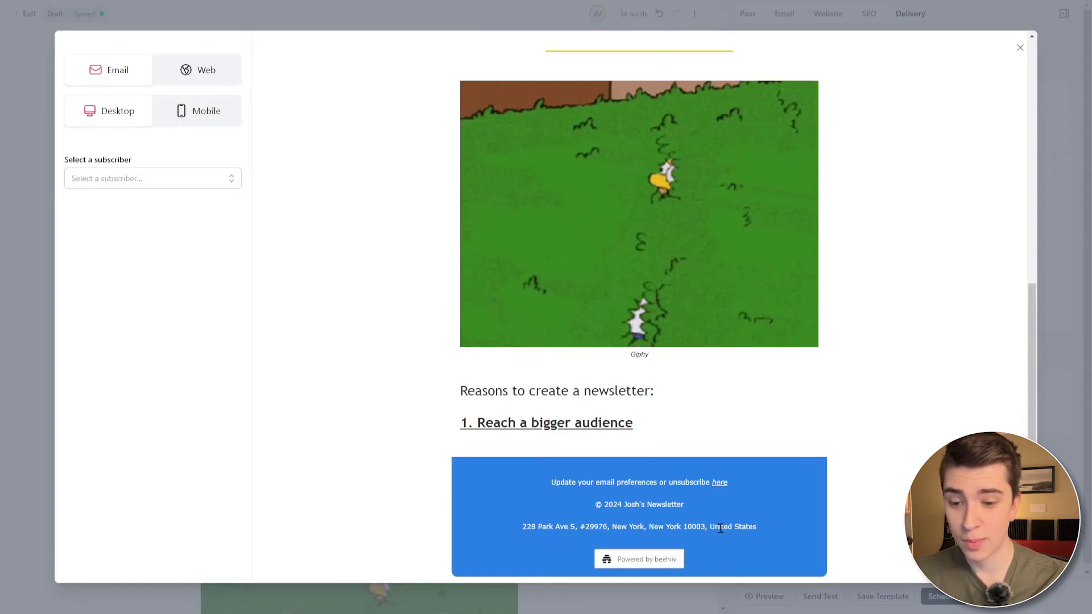
scroll(718, 530, up, 8)
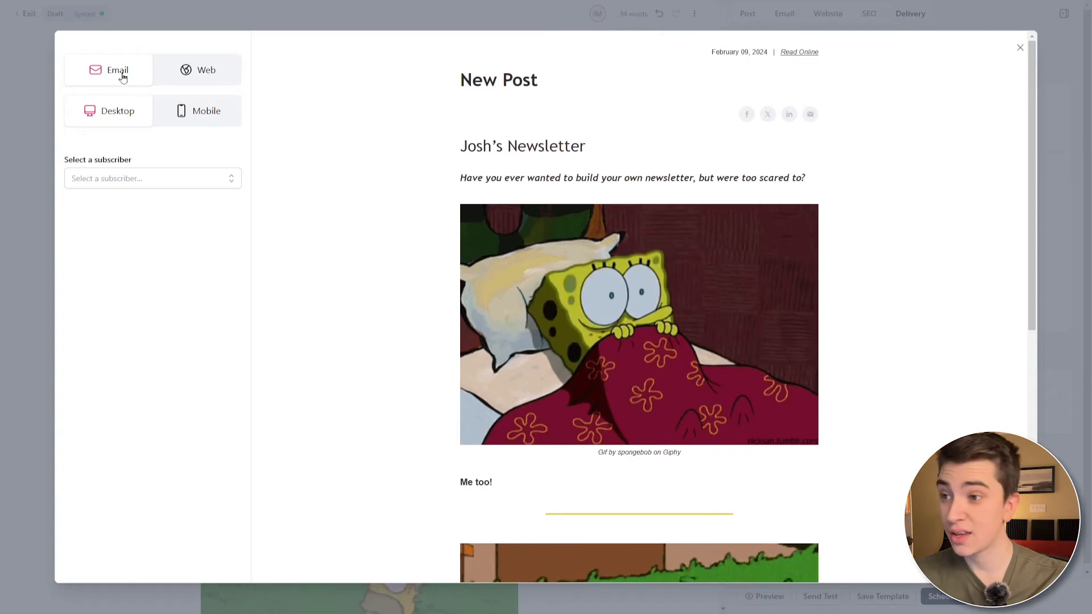
Preview the post's web version in the mobile layout and look through its content.
click(191, 69)
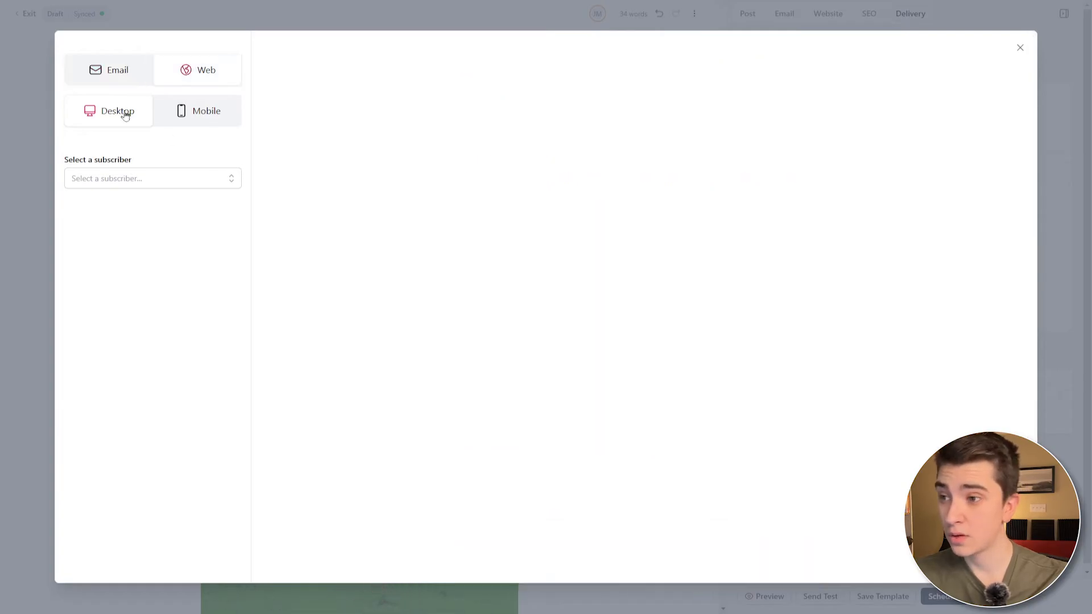
click(125, 115)
scroll(675, 222, down, 4)
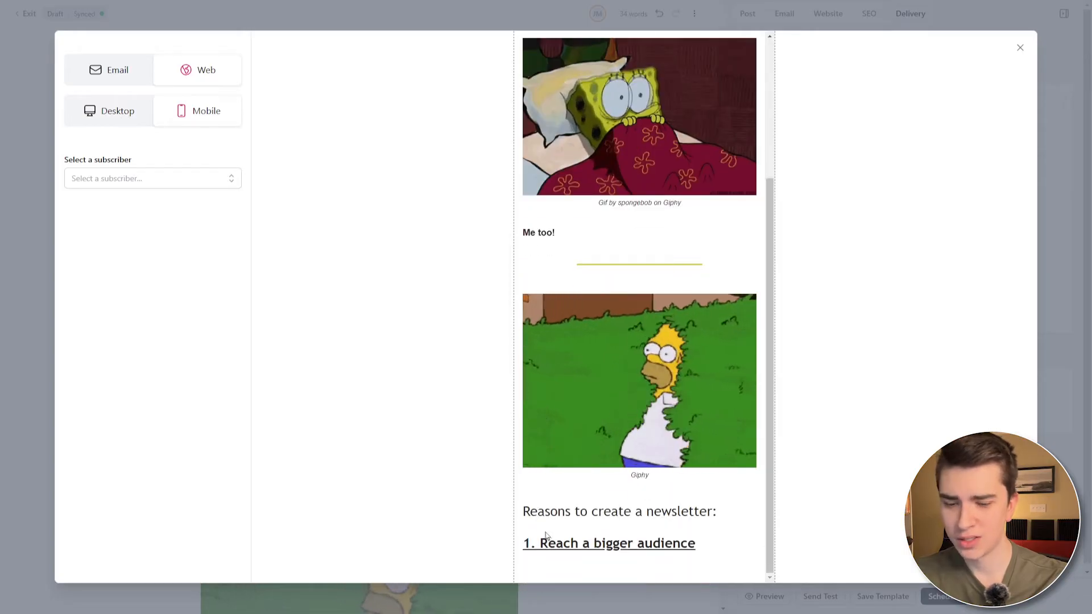
scroll(546, 524, up, 4)
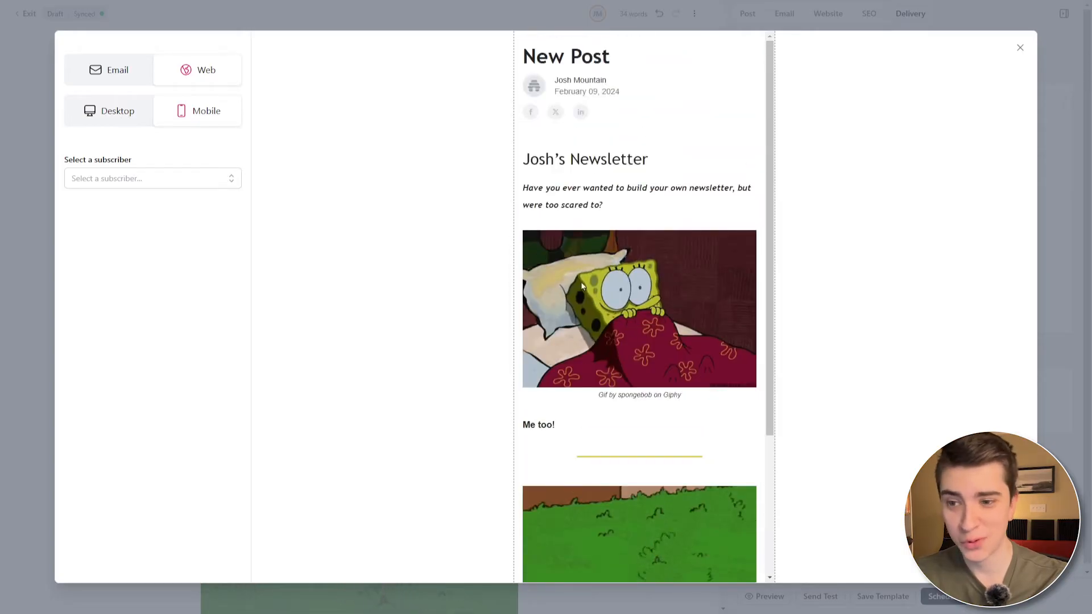